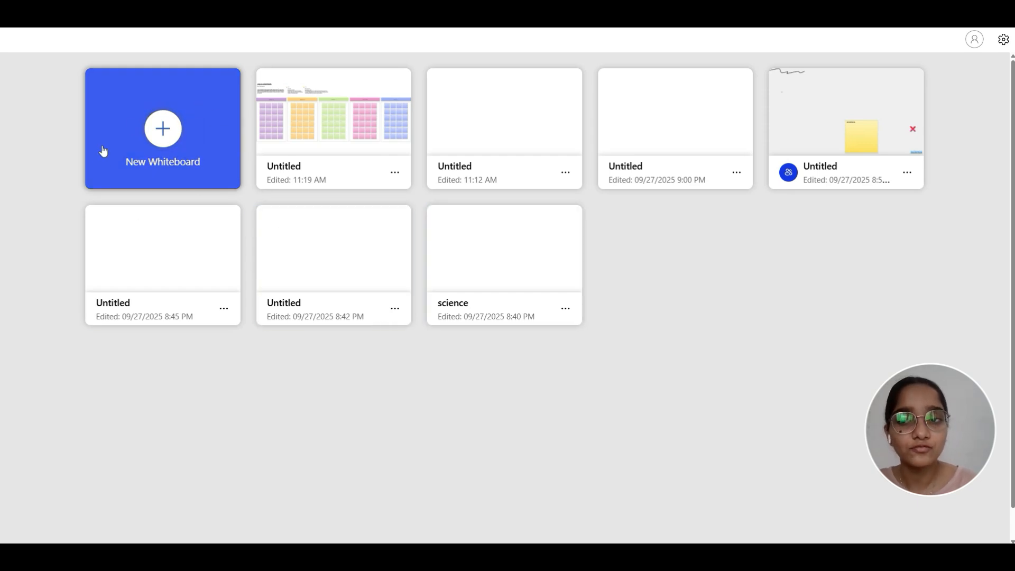
Create a new whiteboard and dismiss the template picker to start with an empty canvas.
click(175, 147)
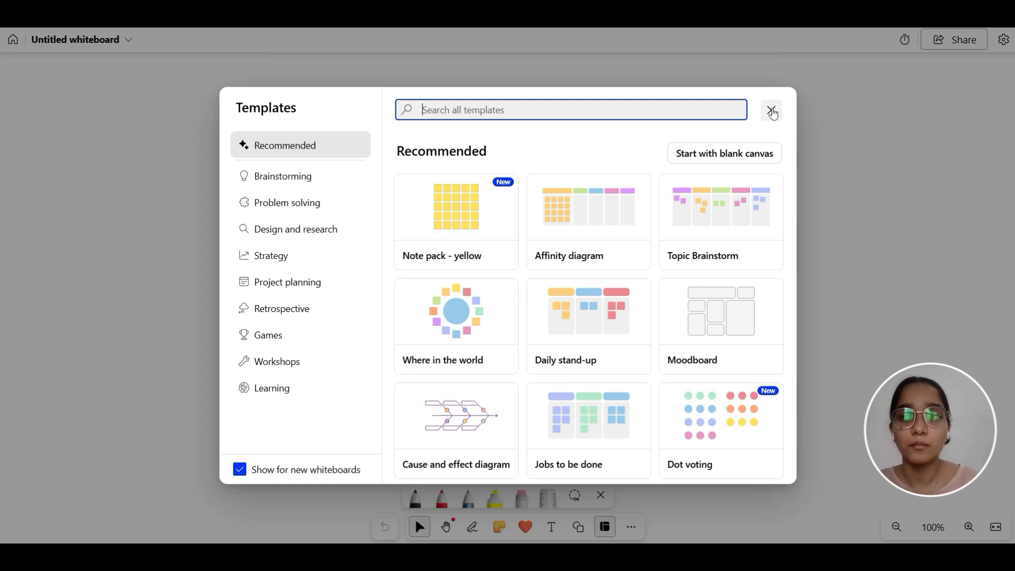
click(772, 112)
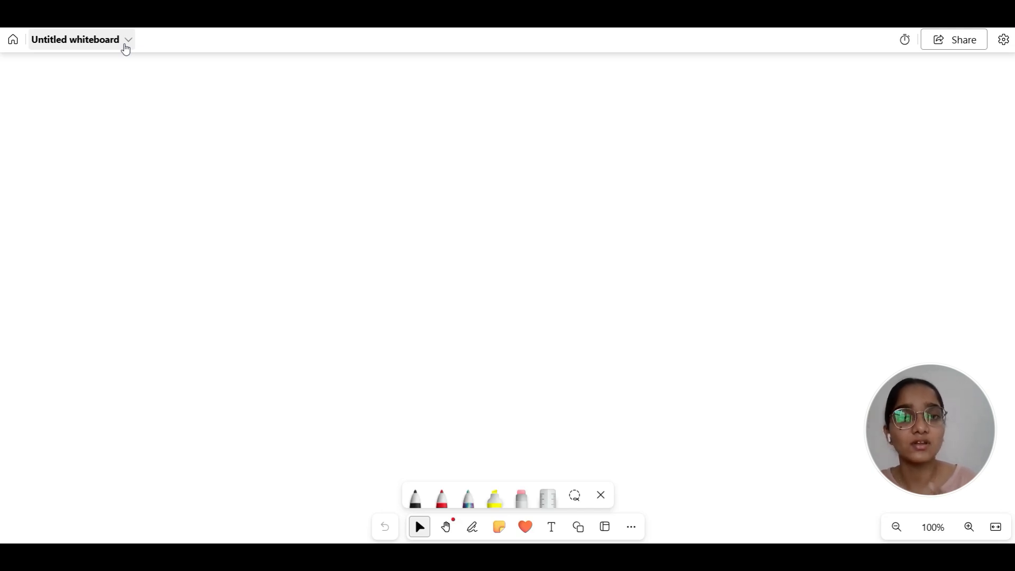
Try to rename the board to "class 4th batch 2".
click(125, 47)
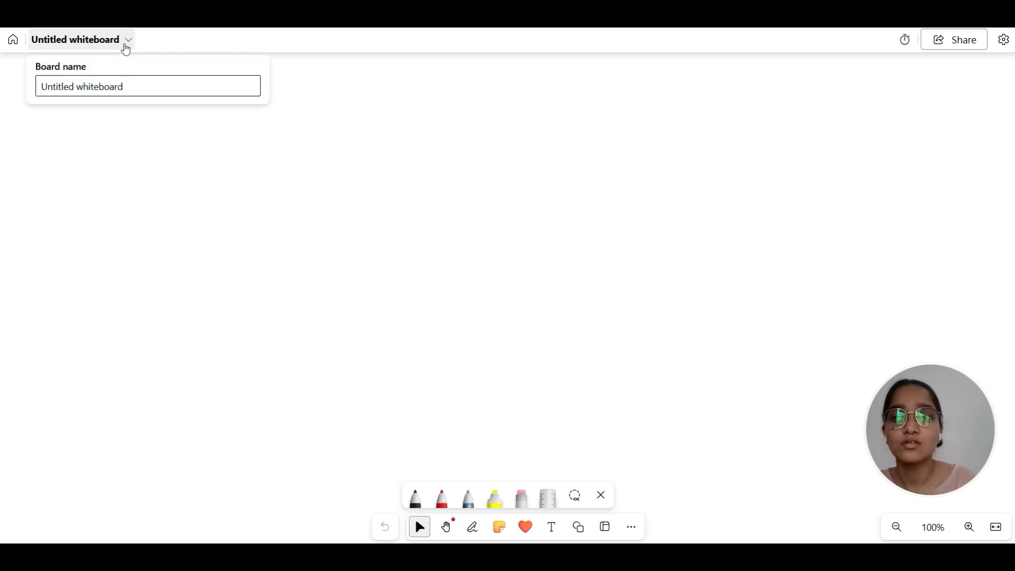
click(145, 90)
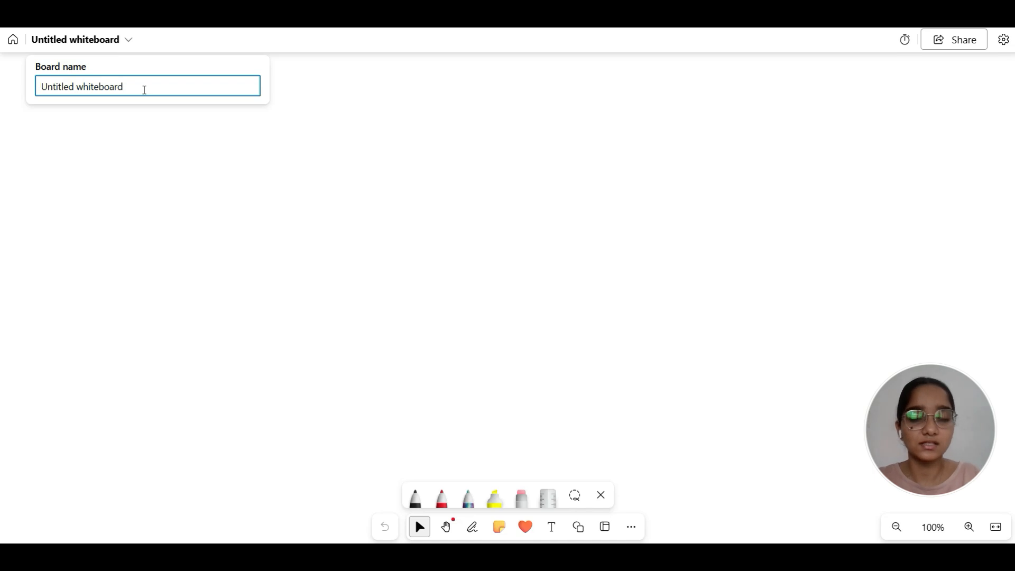
key(BackSpace)
key(BackSpace)
key(BackSpace)
key(BackSpace)
key(BackSpace)
key(BackSpace)
key(BackSpace)
key(BackSpace)
key(BackSpace)
key(BackSpace)
key(BackSpace)
key(BackSpace)
key(BackSpace)
key(BackSpace)
key(BackSpace)
key(BackSpace)
key(BackSpace)
key(BackSpace)
key(BackSpace)
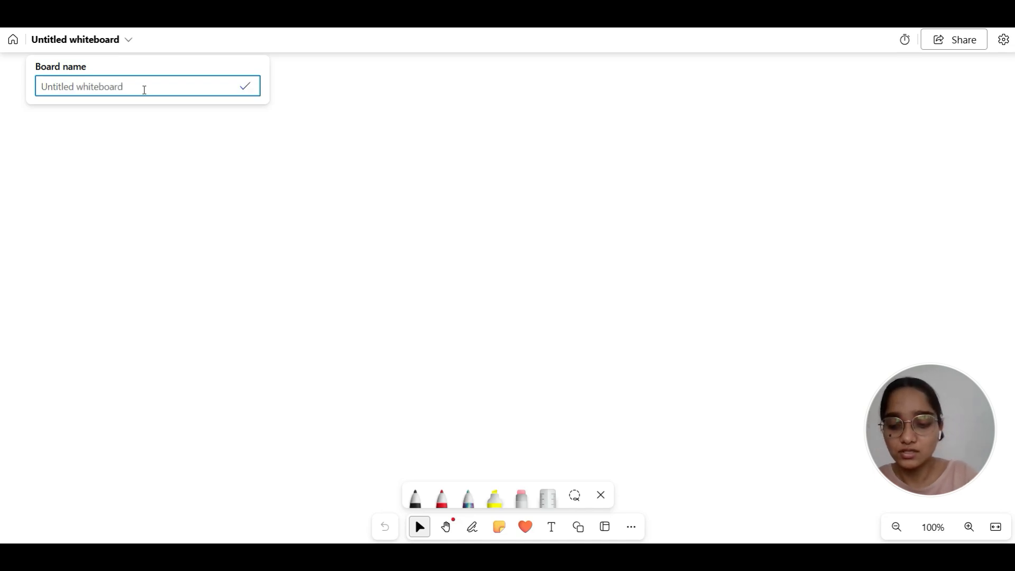
text(cl)
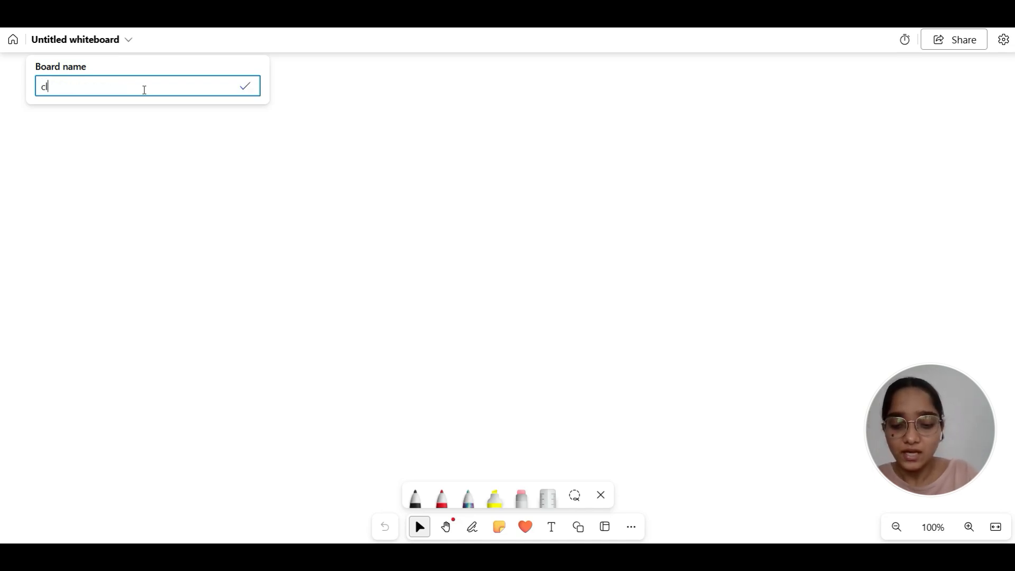
text(ass 4t)
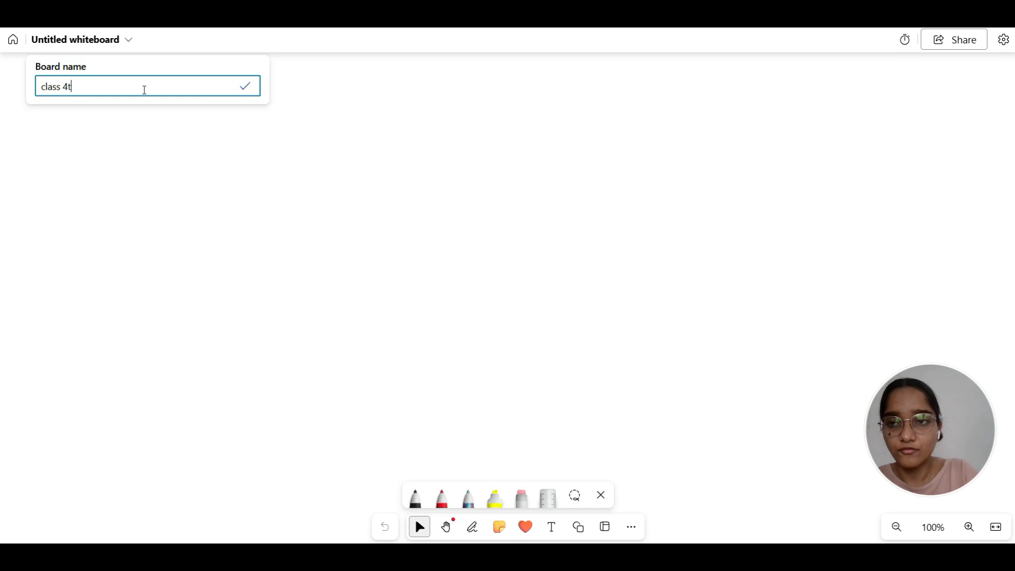
text(h )
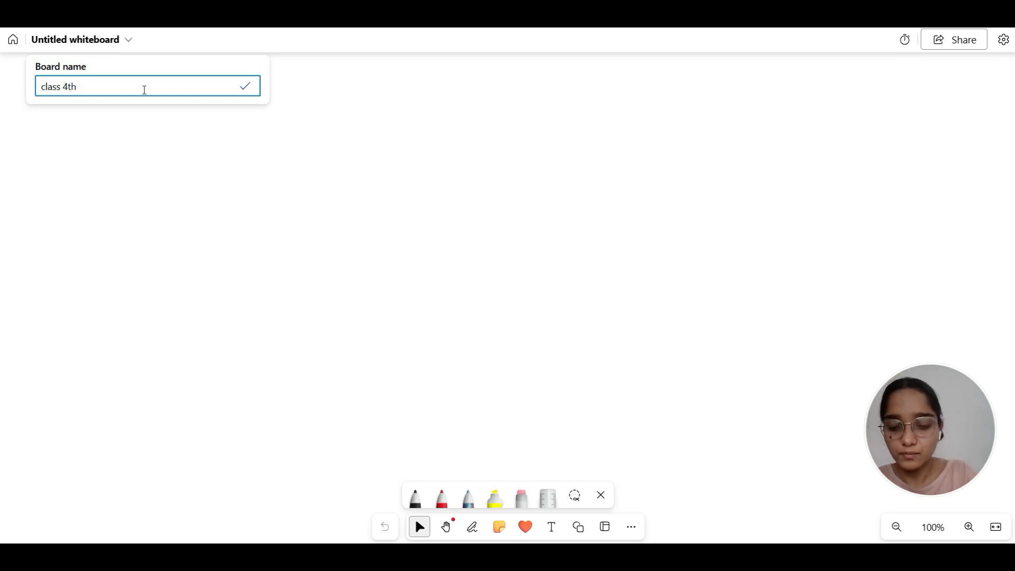
text(batch )
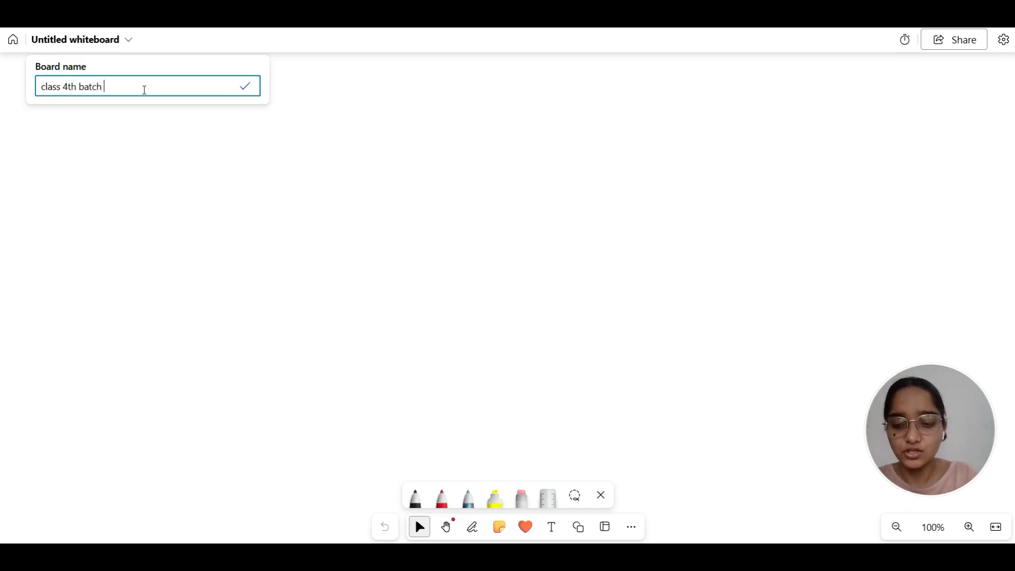
text(2)
click(213, 169)
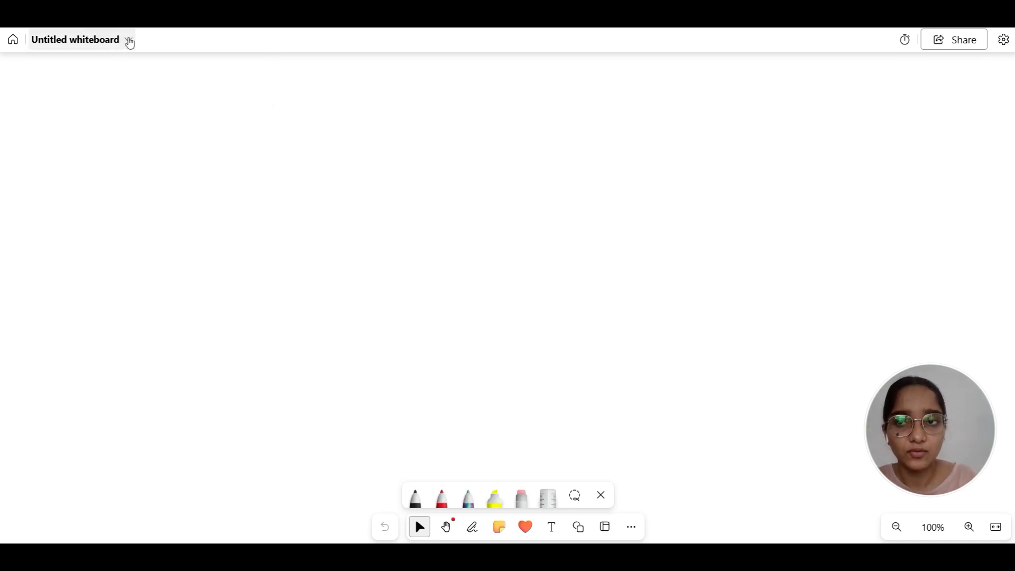
click(130, 41)
click(206, 159)
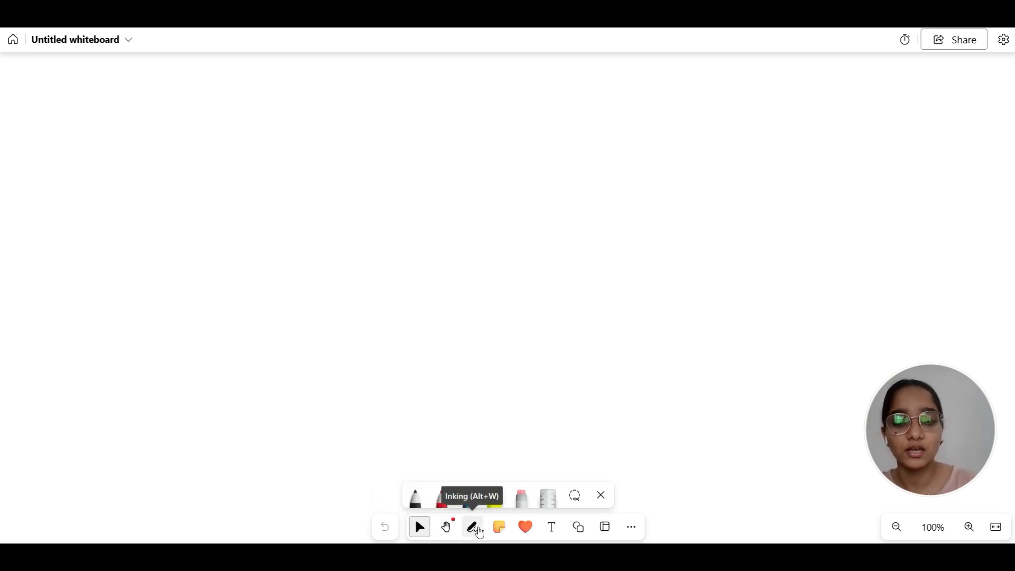
Activate inking and set the first pen's colour to magenta.
click(474, 531)
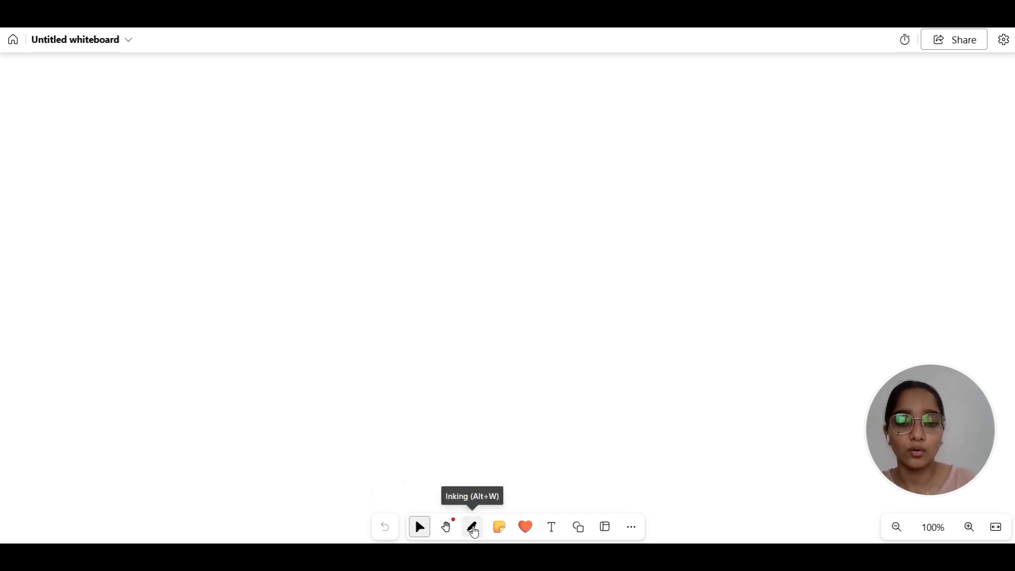
click(474, 531)
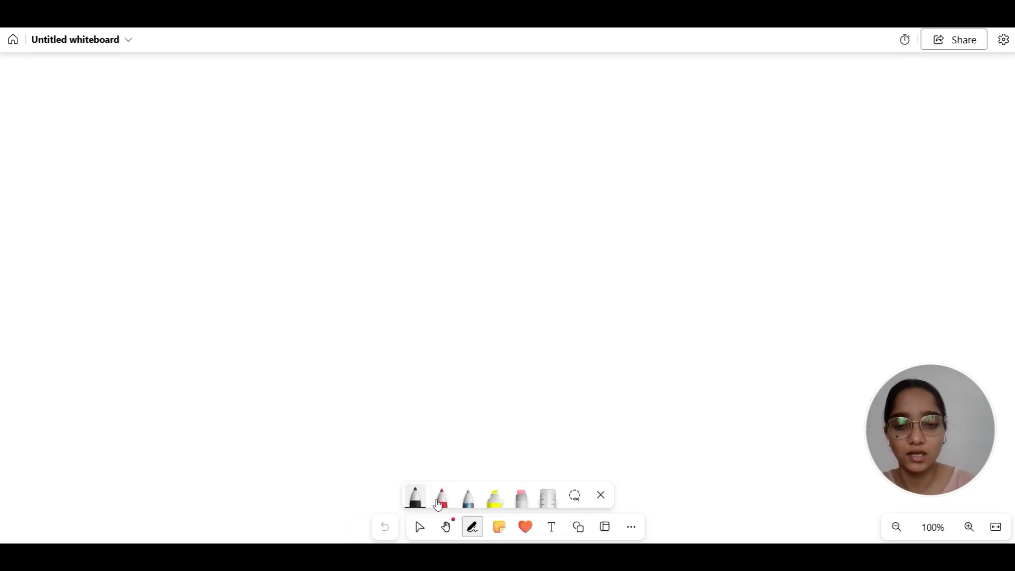
click(415, 497)
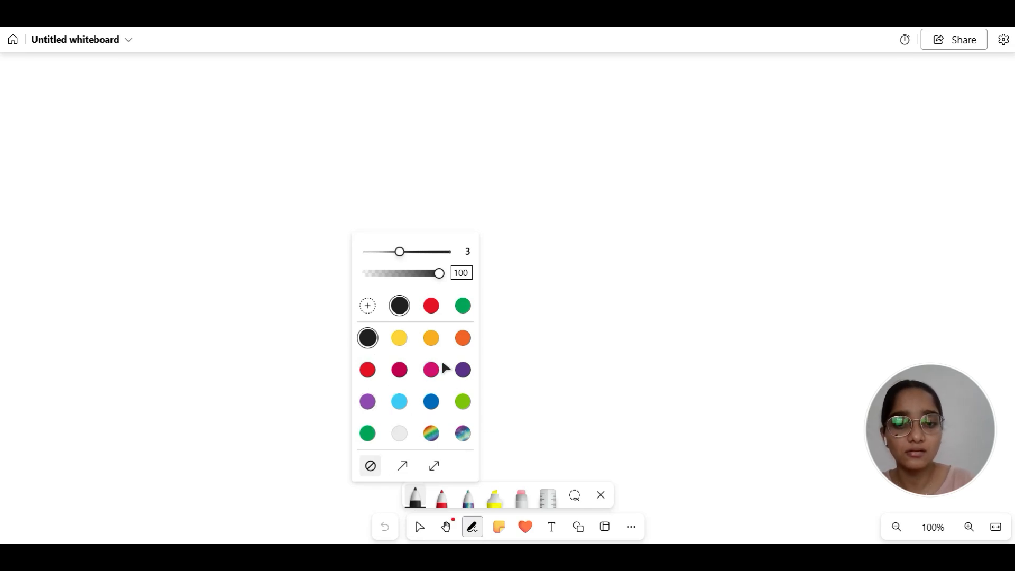
click(431, 369)
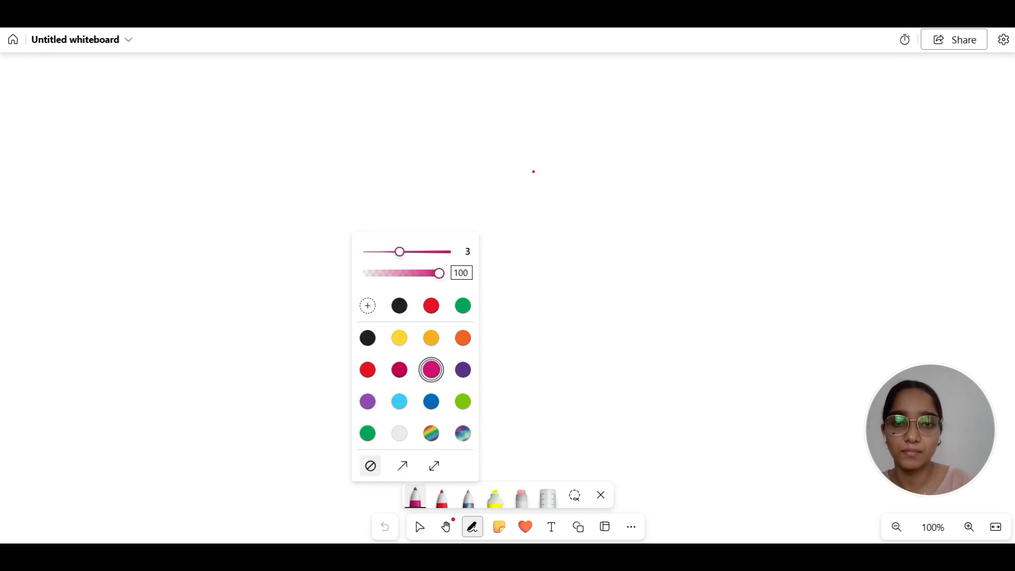
click(384, 137)
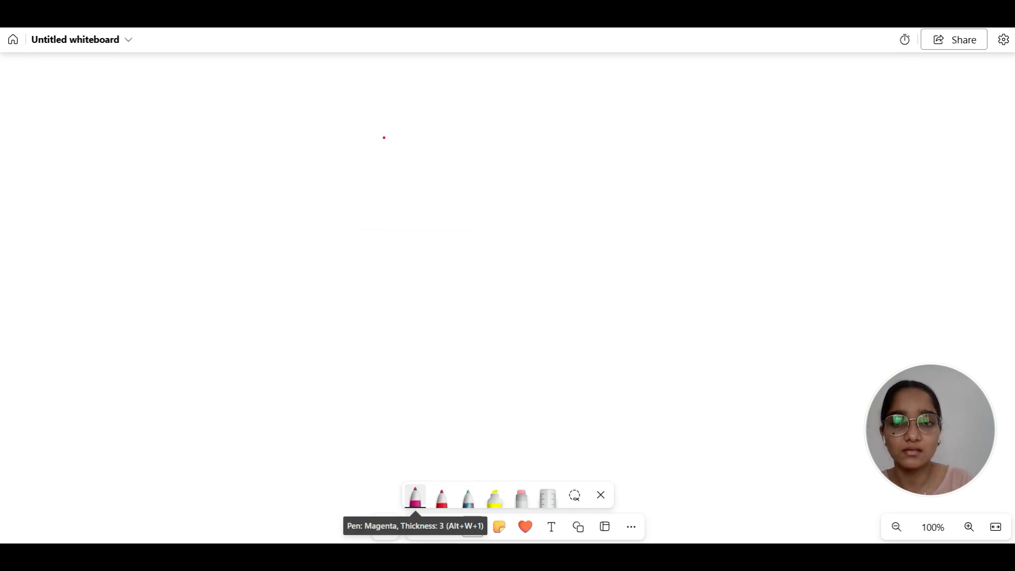
Handwrite the underlined heading "CLASS 8" with the magenta pen and write "Photosynthesis" below it.
mouse_move(385, 138)
mouse_down()
mouse_move(388, 155)
mouse_move(426, 147)
mouse_up()
click(407, 155)
drag(443, 137, 436, 155)
drag(466, 136, 460, 155)
drag(494, 134, 490, 157)
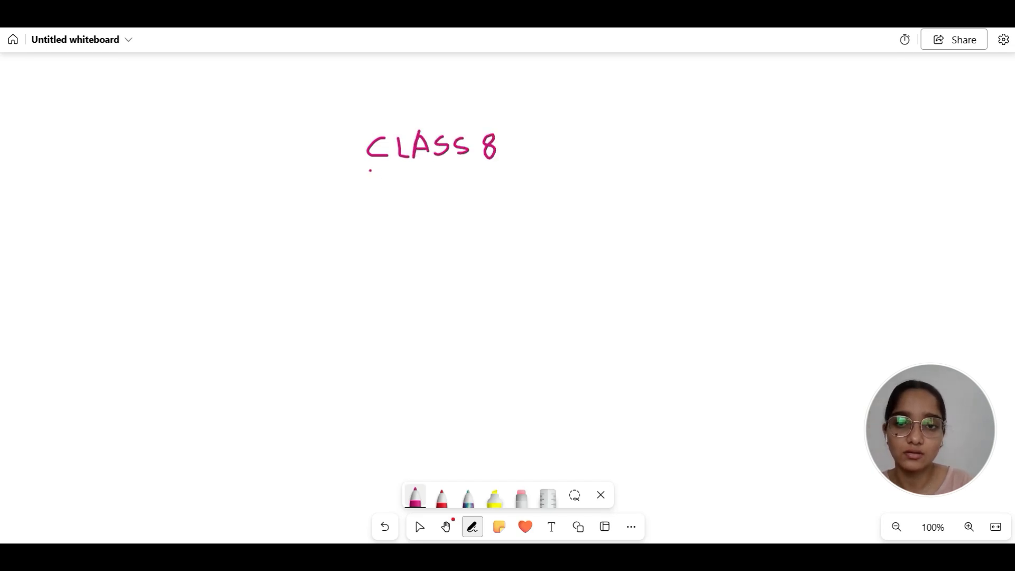
drag(369, 171, 496, 165)
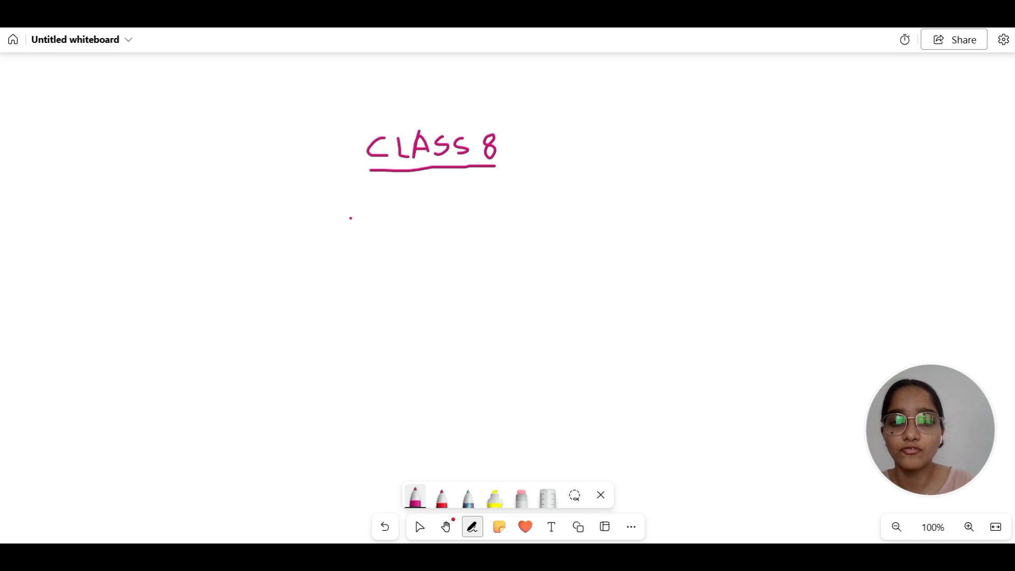
mouse_move(350, 215)
mouse_down()
mouse_move(351, 238)
mouse_move(359, 217)
mouse_move(351, 228)
mouse_move(383, 234)
mouse_move(399, 218)
mouse_move(552, 216)
mouse_move(582, 204)
mouse_move(581, 216)
mouse_up()
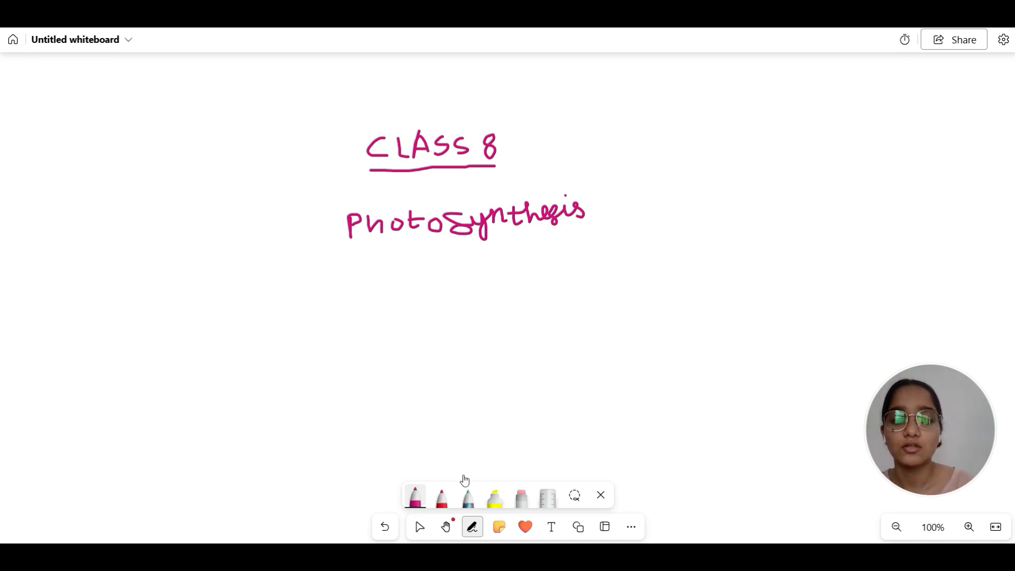
Pan and zoom around the canvas to view the handwritten notes from different positions, and dismiss the panning hint.
click(445, 527)
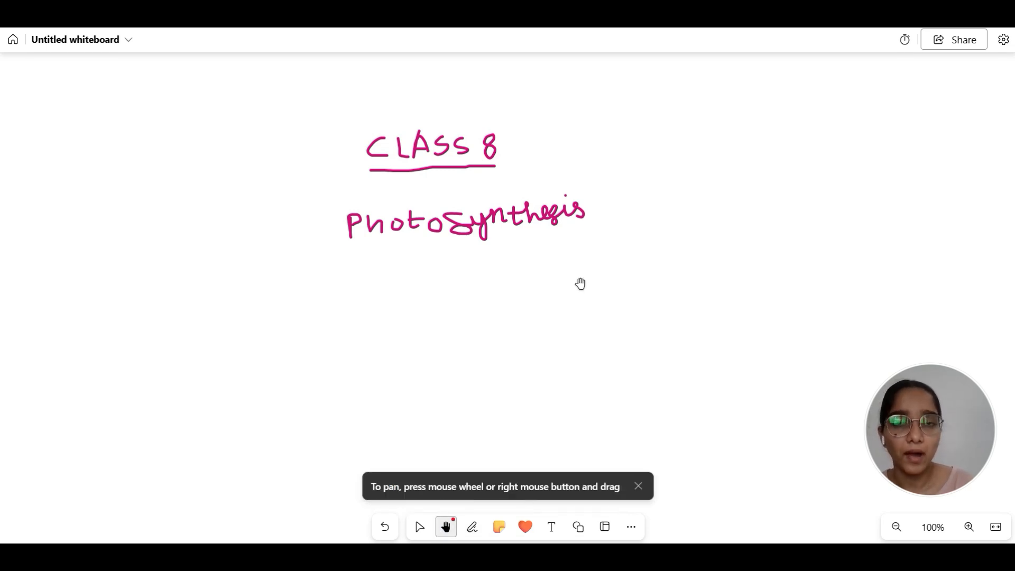
scroll(580, 284, down, 4)
scroll(580, 284, up, 1)
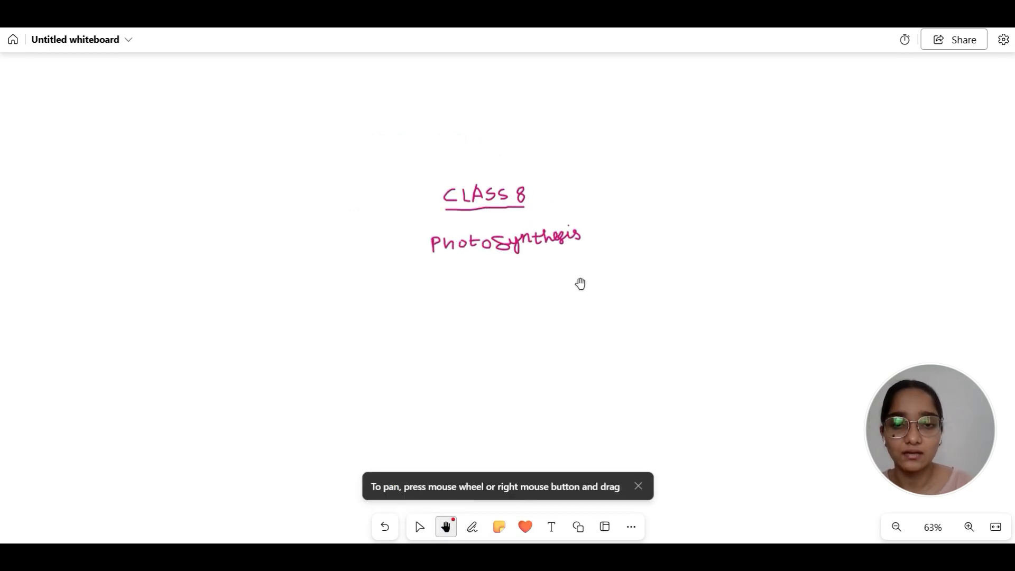
drag(635, 275, 60, 298)
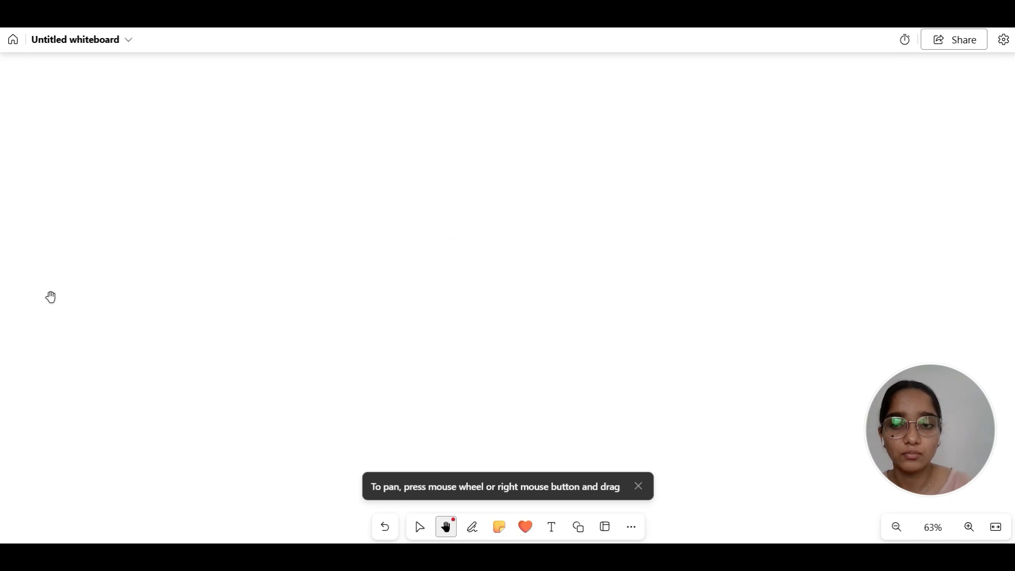
drag(288, 274, 543, 241)
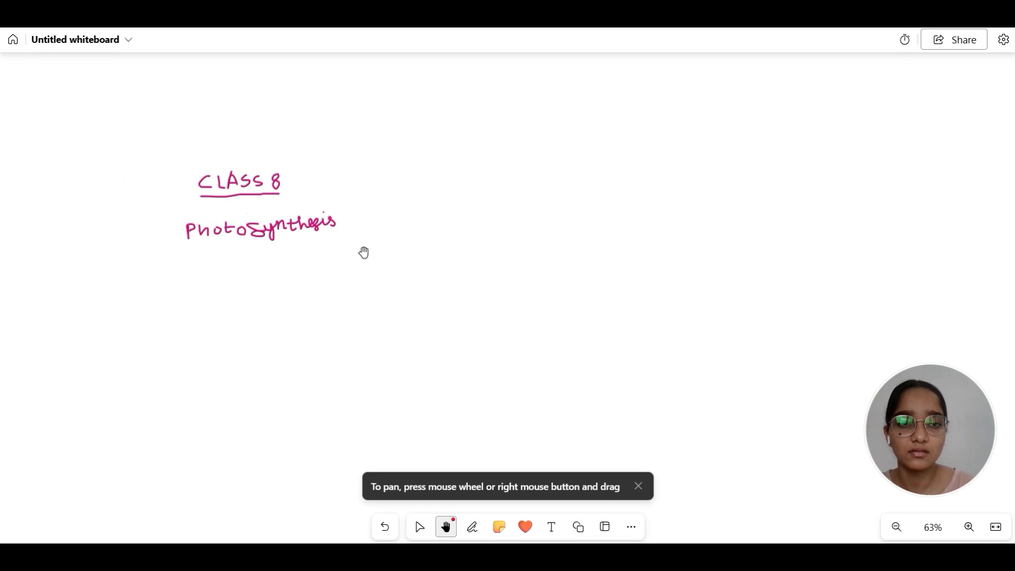
drag(362, 252, 790, 254)
drag(606, 299, 592, 276)
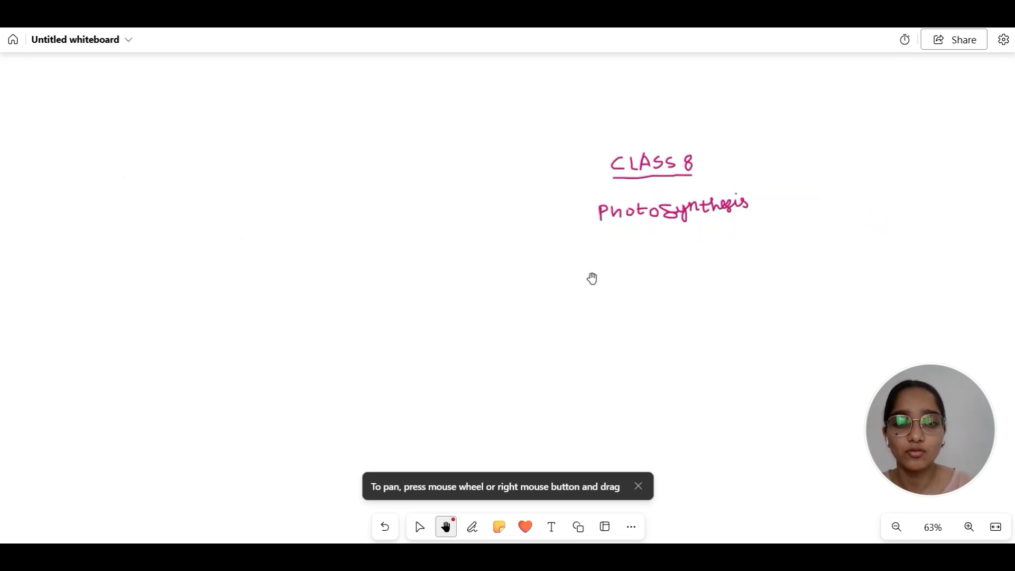
scroll(592, 278, up, 3)
scroll(592, 279, down, 5)
scroll(592, 278, up, 4)
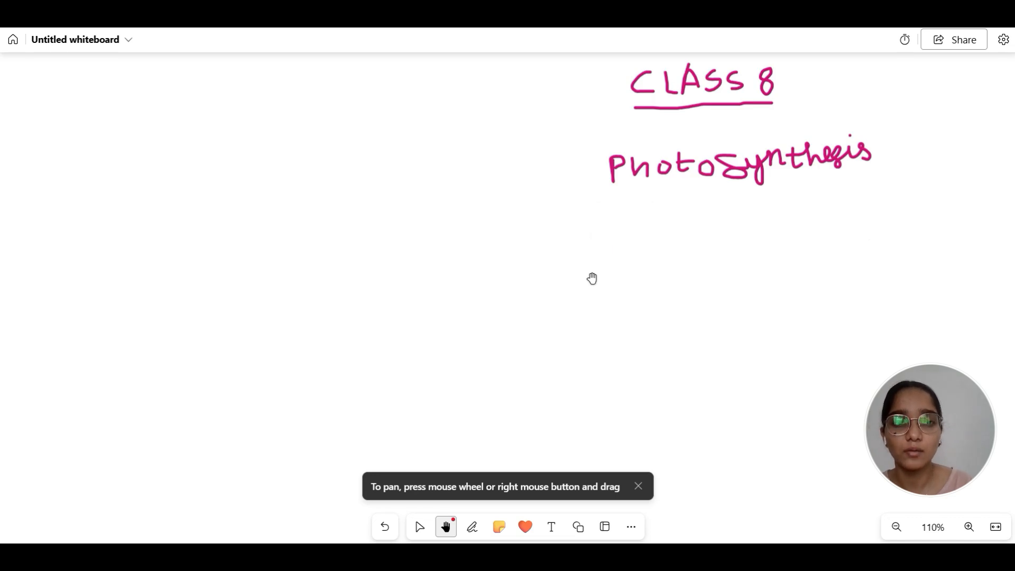
scroll(592, 278, down, 3)
scroll(691, 279, right, 1)
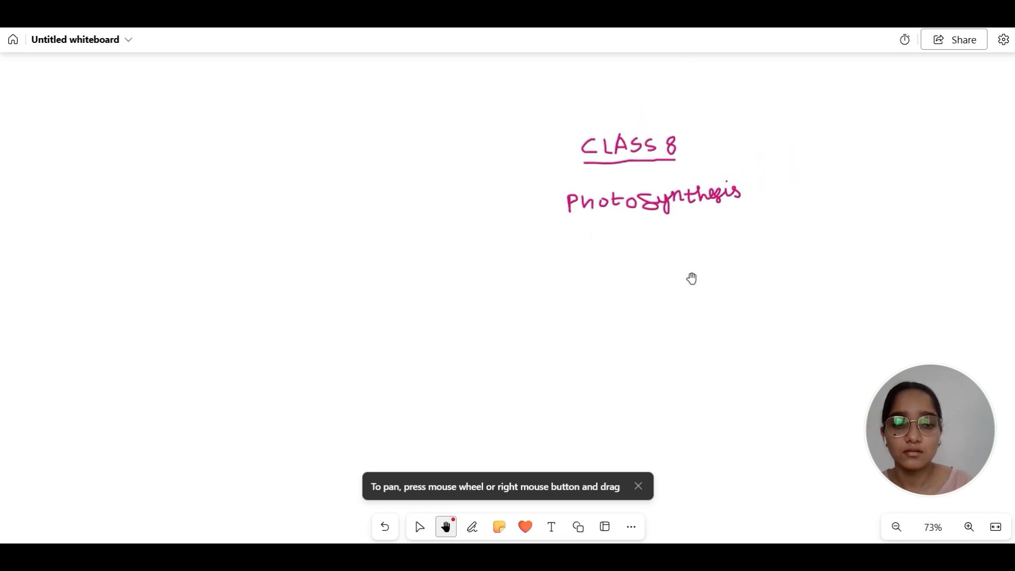
scroll(691, 279, right, 3)
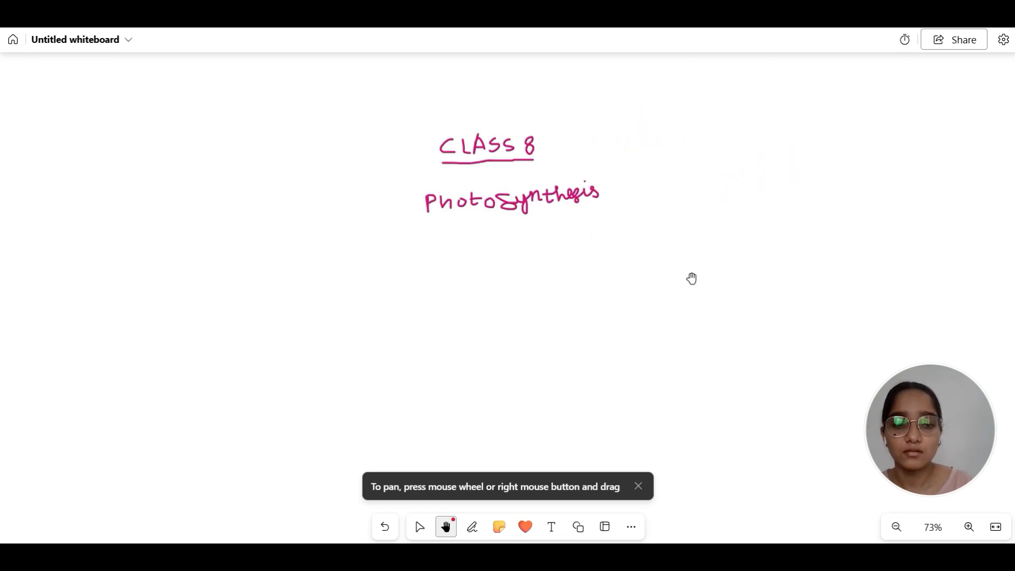
click(643, 487)
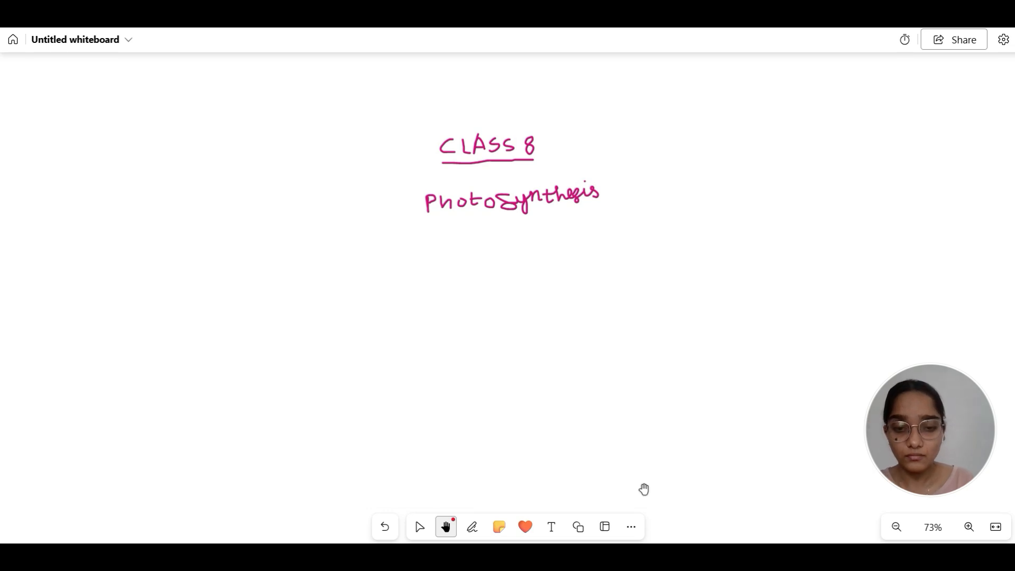
Add a yellow sticky note beside the handwritten "Photosynthesis" and enter "homework on plants part diagram" on it.
click(503, 530)
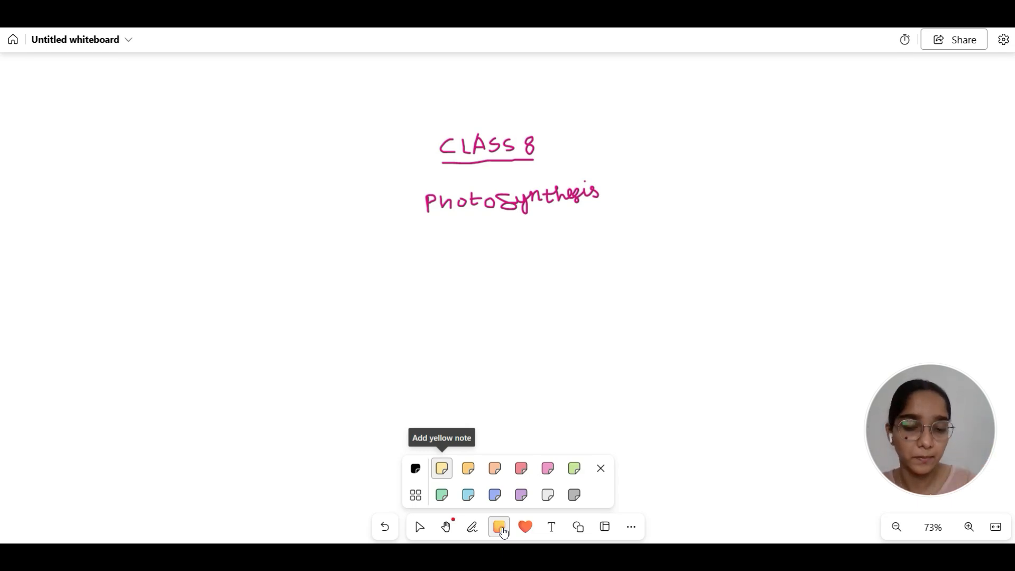
click(443, 471)
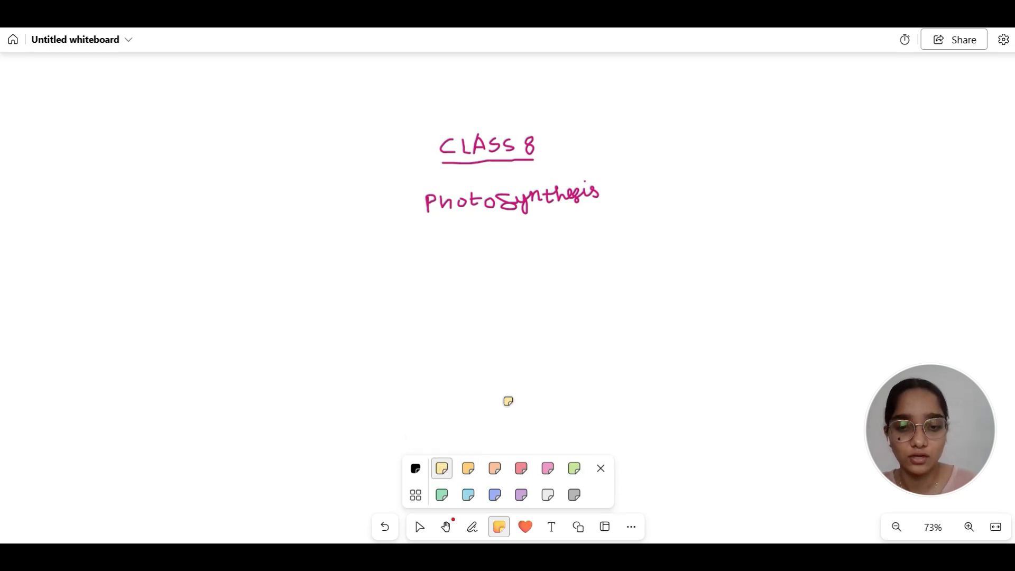
click(685, 242)
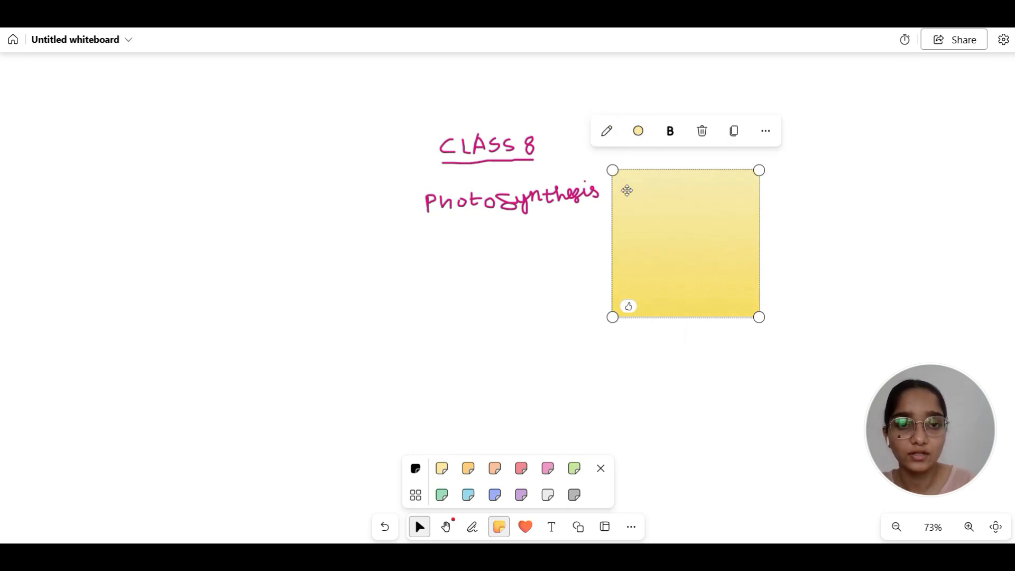
drag(628, 191, 656, 183)
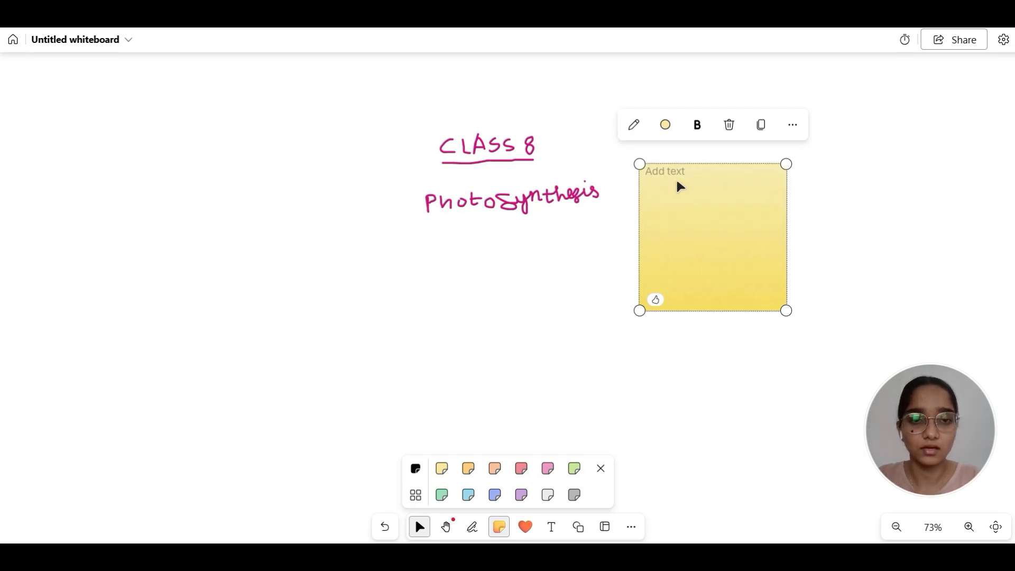
click(672, 174)
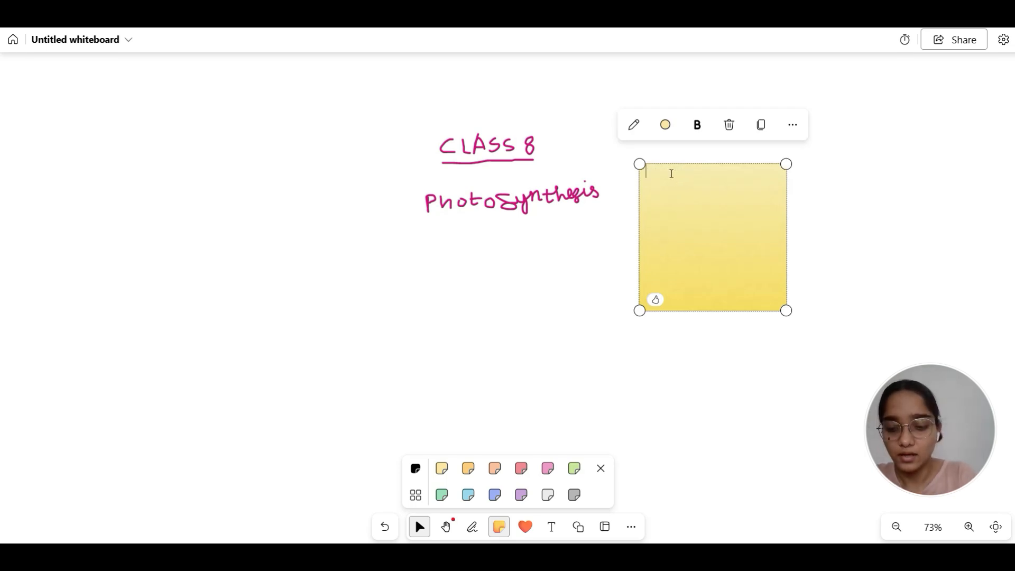
text(homework on plants part diagram)
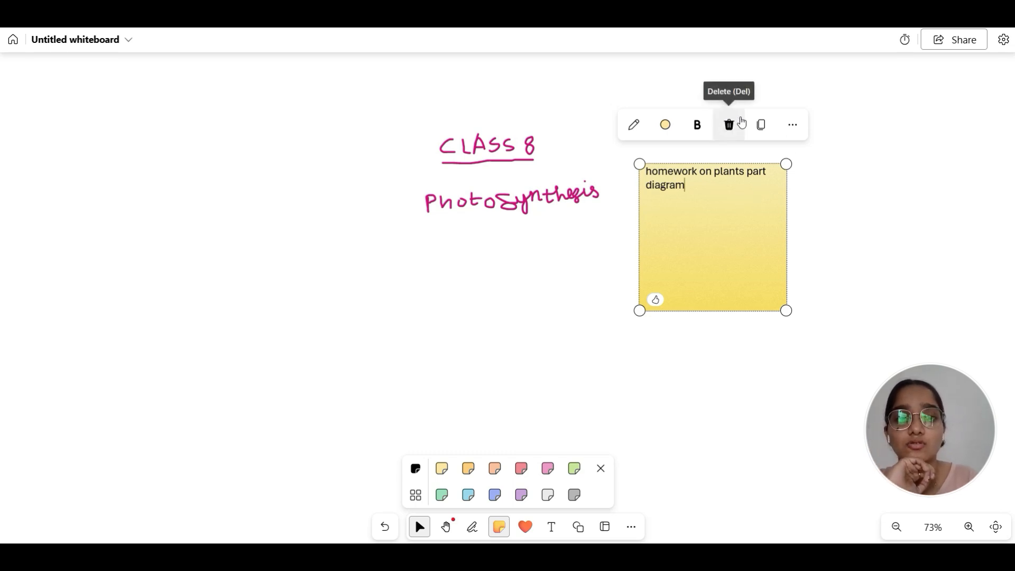
Recolour the homework sticky note light blue and look through its text formatting and additional object options.
click(666, 125)
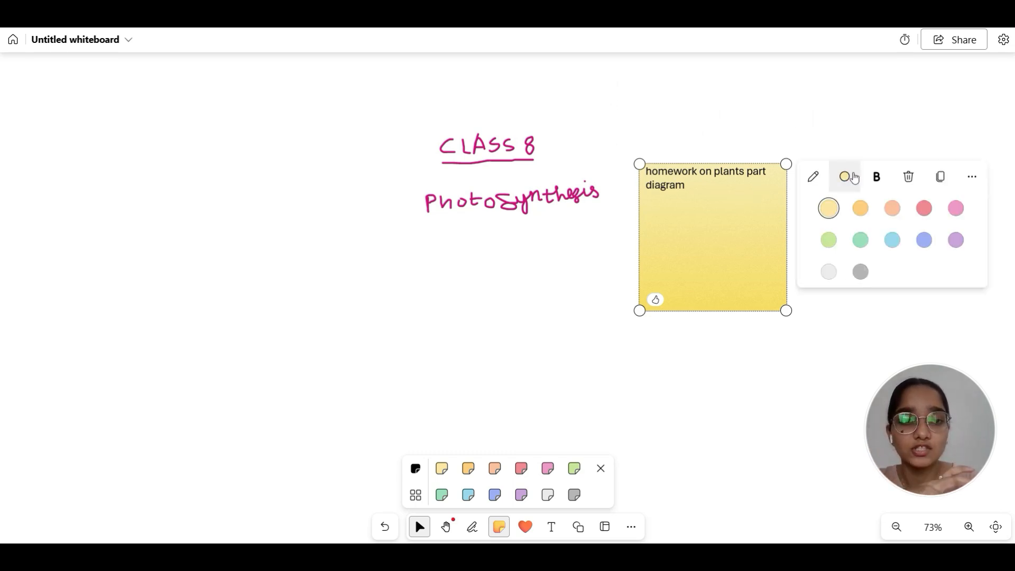
click(892, 241)
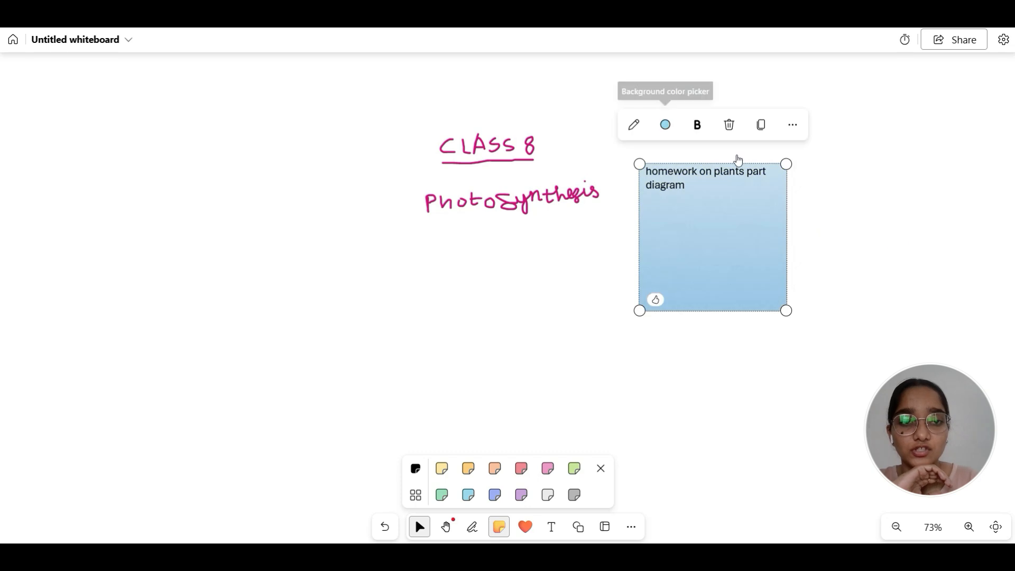
click(698, 127)
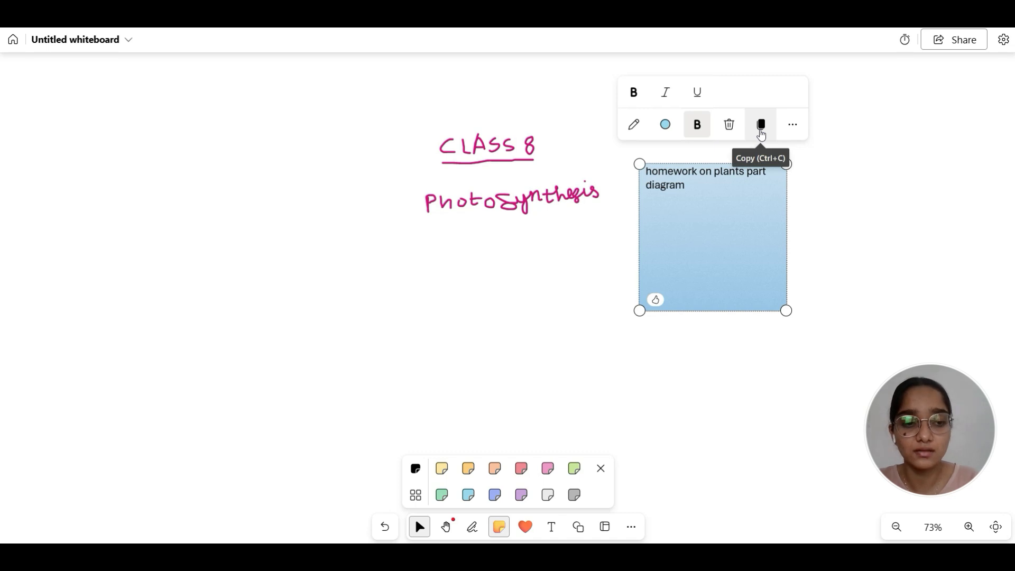
click(793, 125)
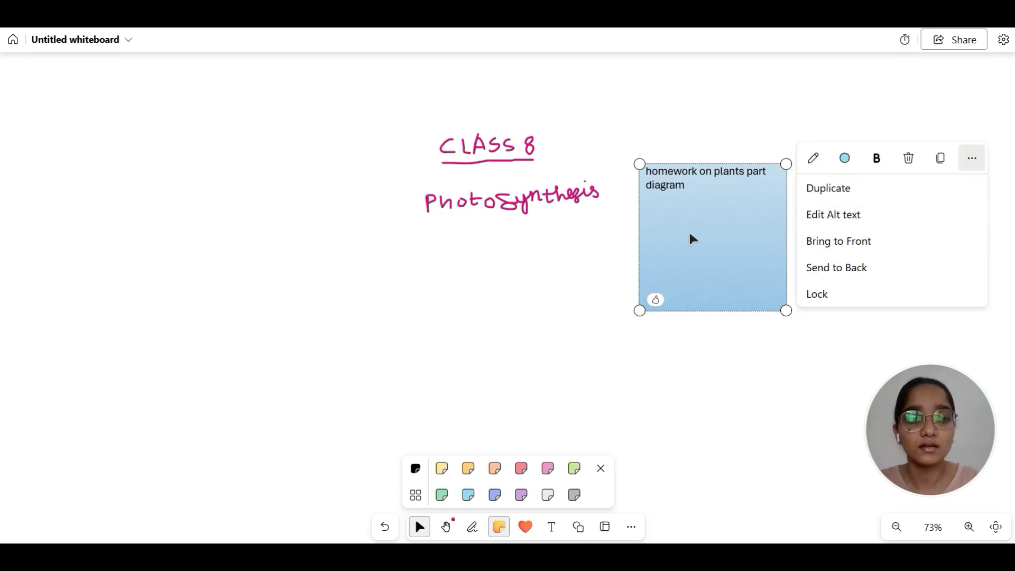
click(686, 109)
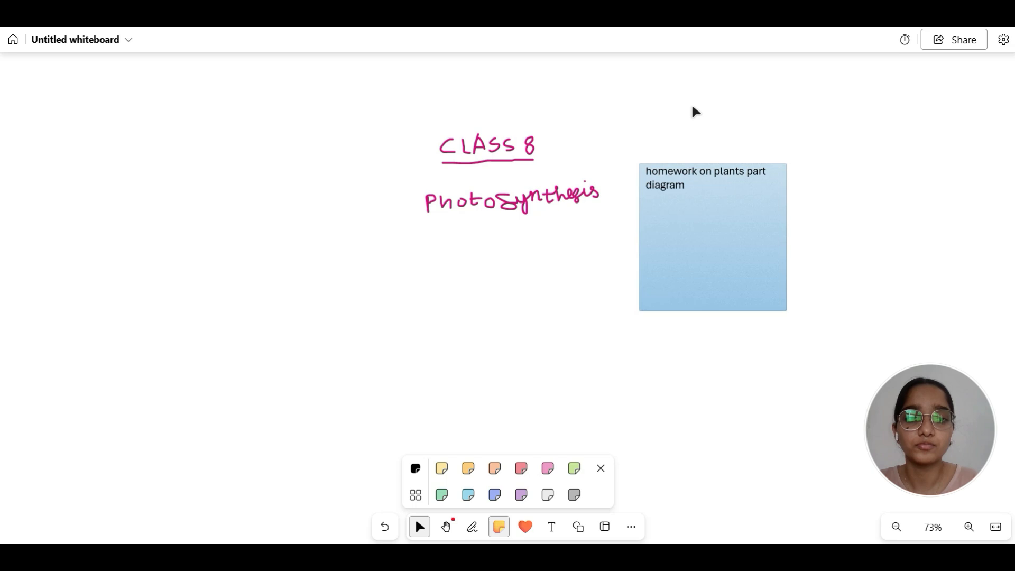
Delete the homework sticky note from the canvas and close the note colour choices.
right_click(727, 247)
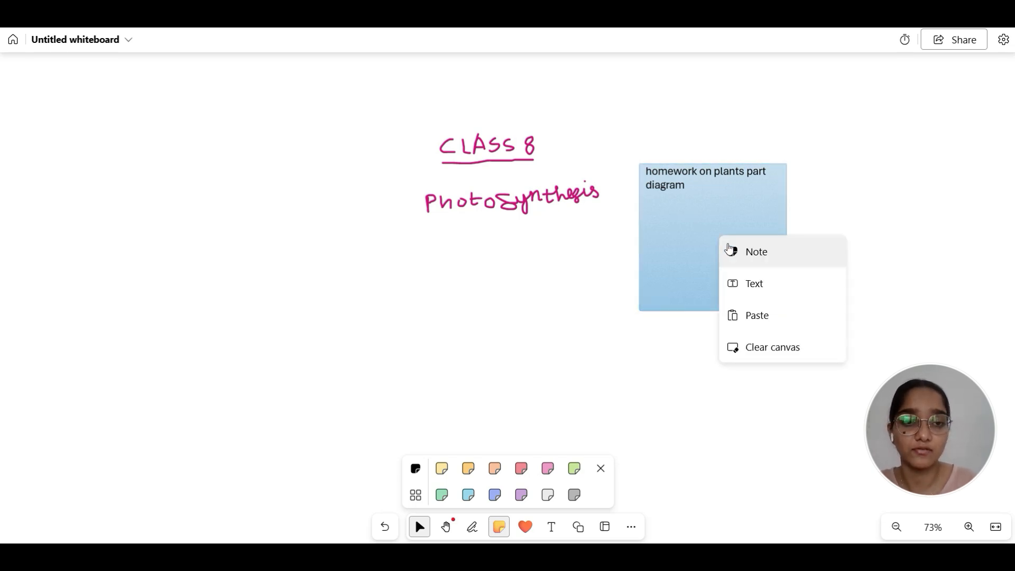
click(690, 251)
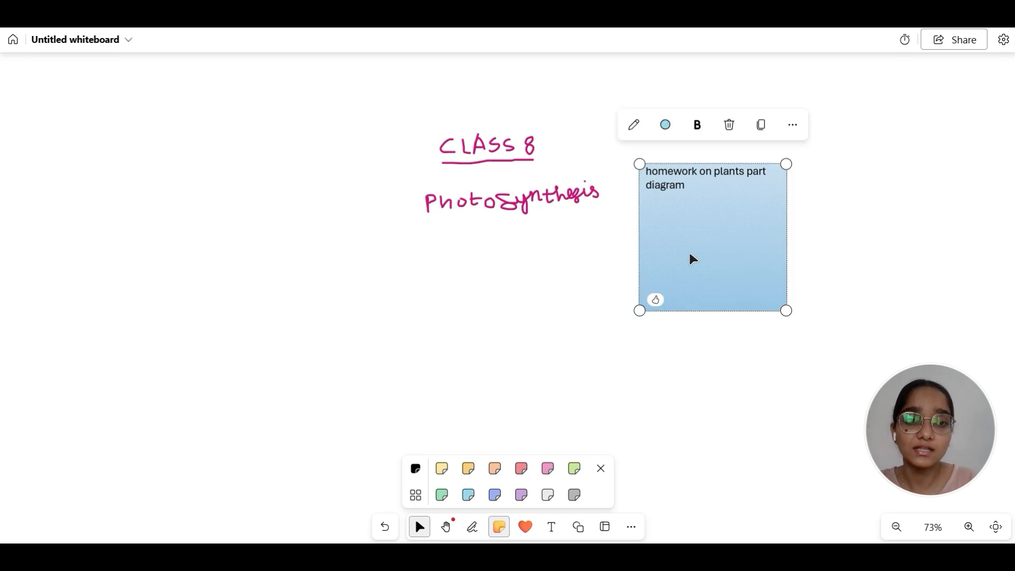
click(732, 130)
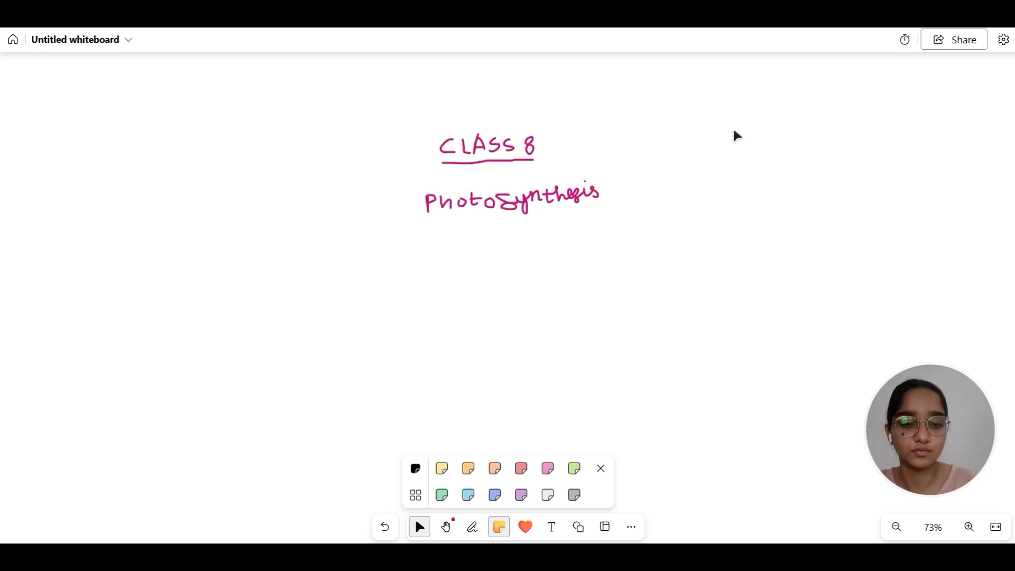
click(600, 469)
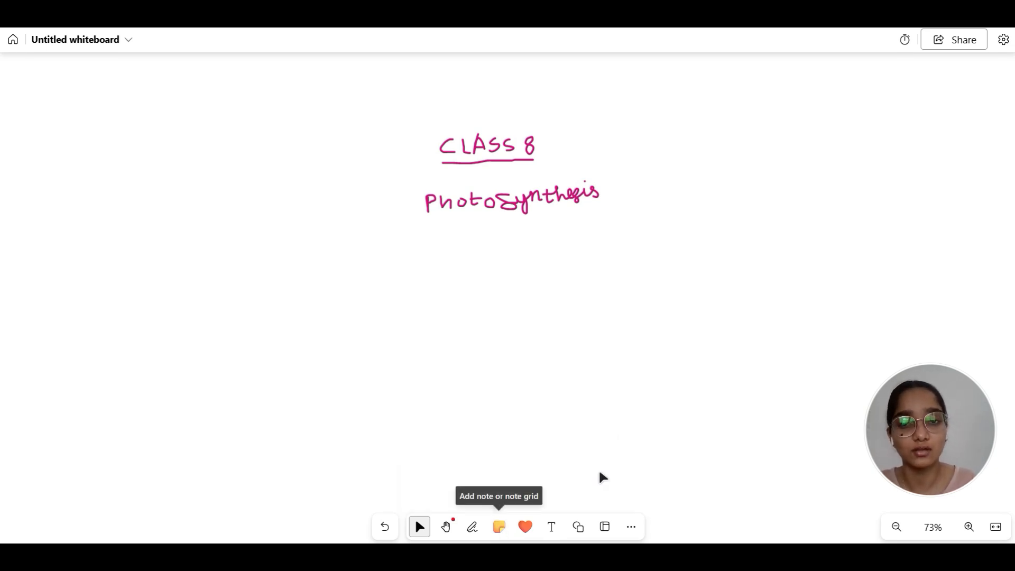
Place five red cross mark reactions in a vertical column to the right of and below the handwritten "Photosynthesis".
click(527, 527)
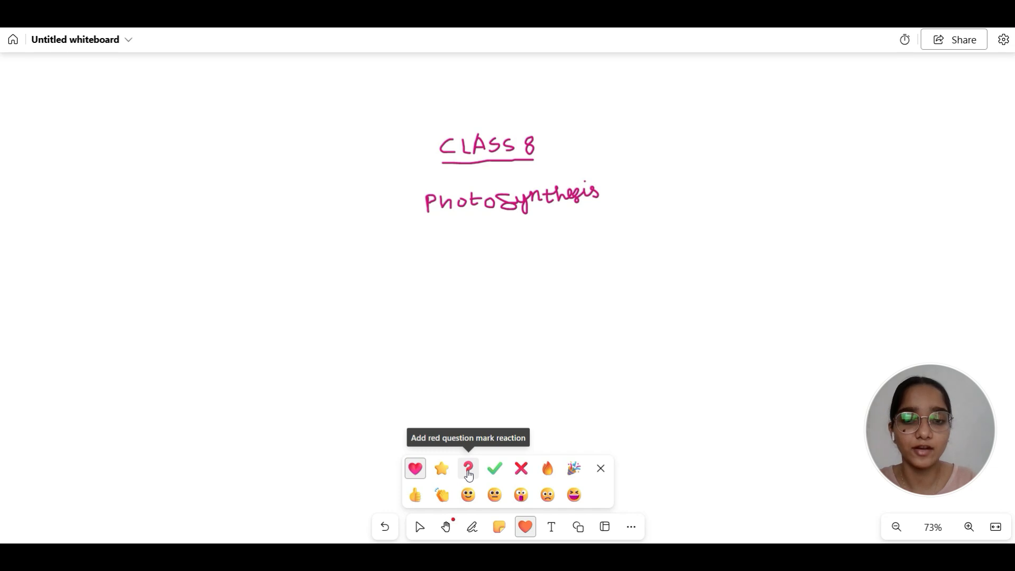
click(521, 468)
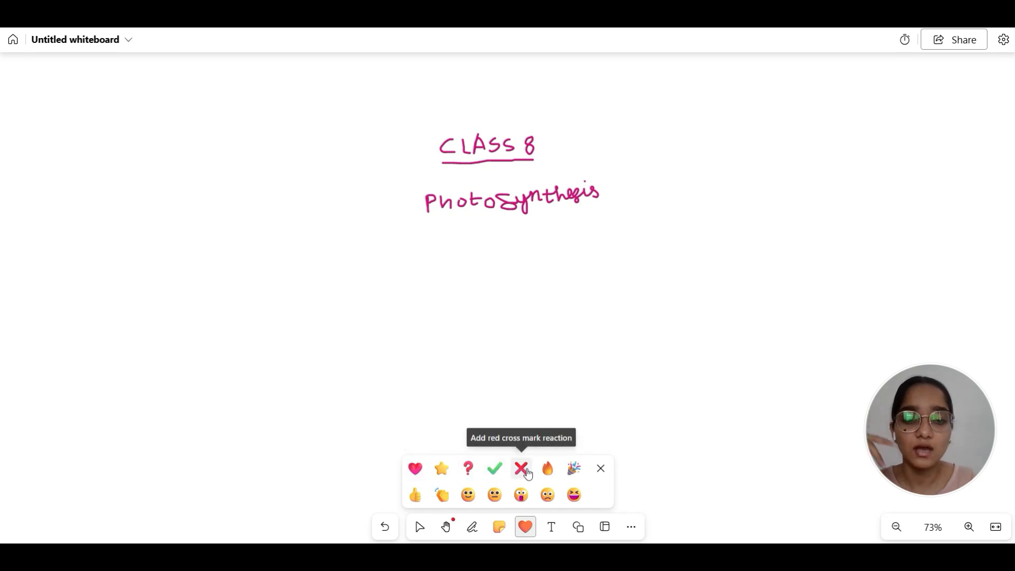
click(720, 233)
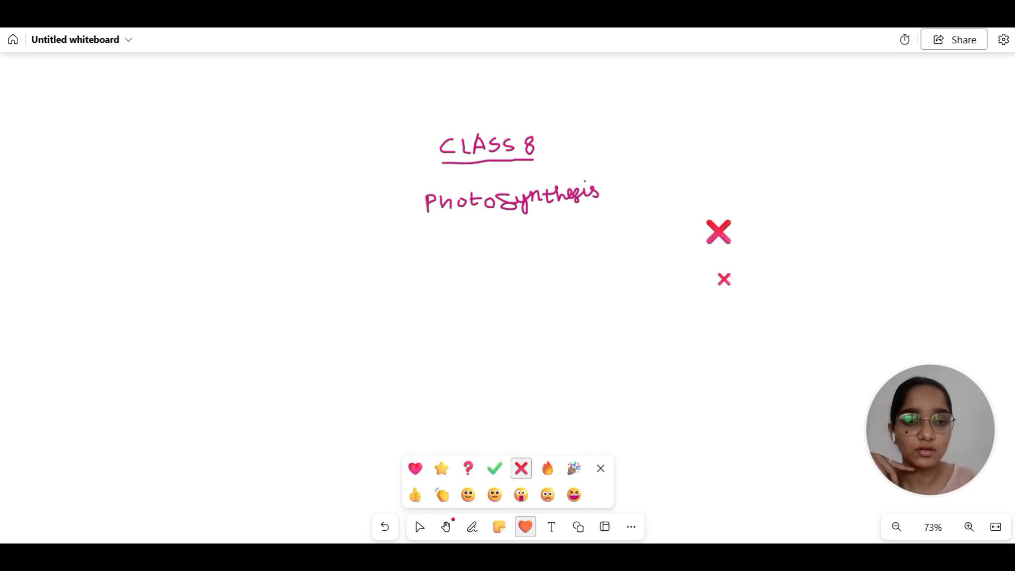
click(724, 279)
click(724, 317)
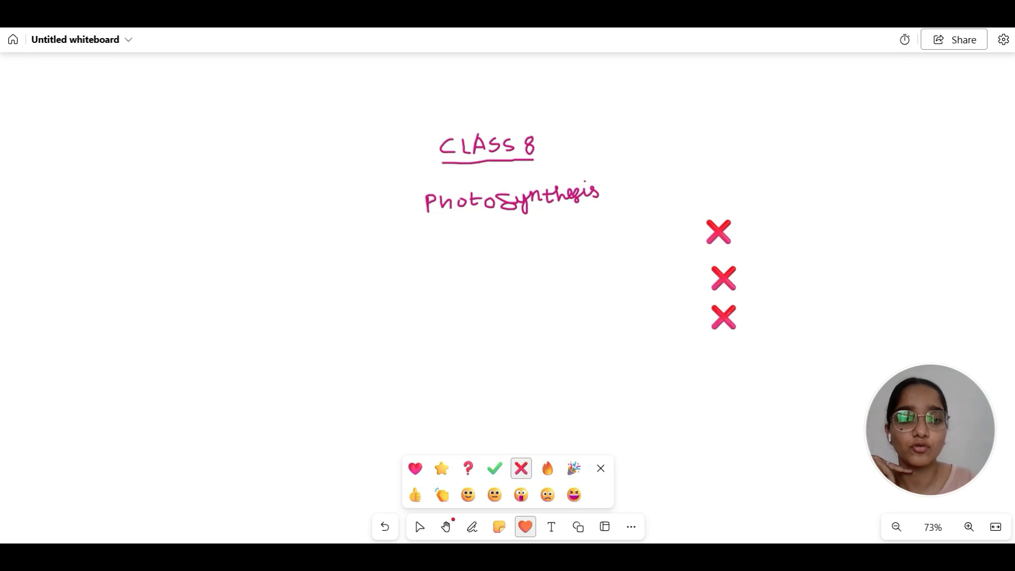
click(723, 346)
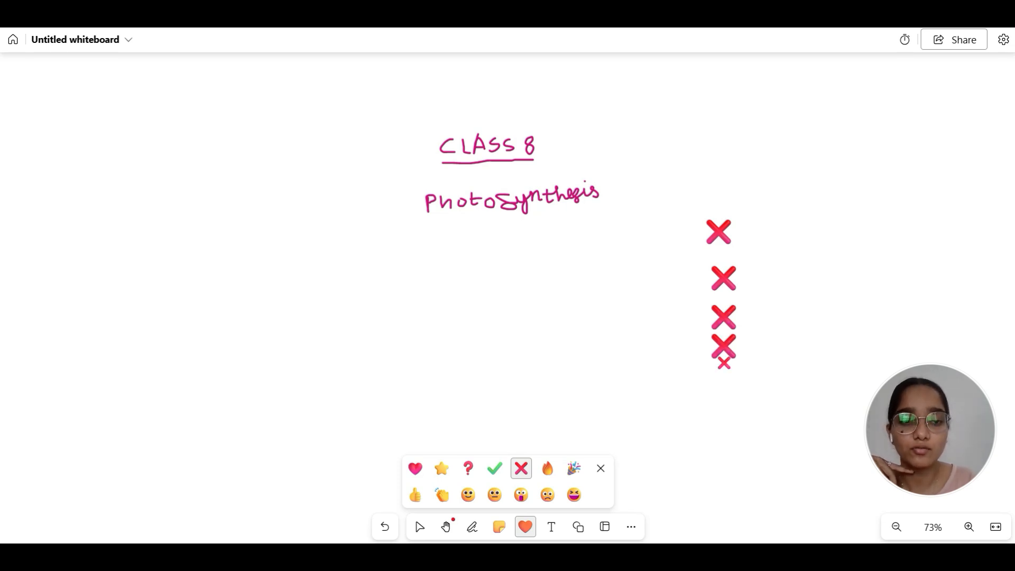
click(725, 379)
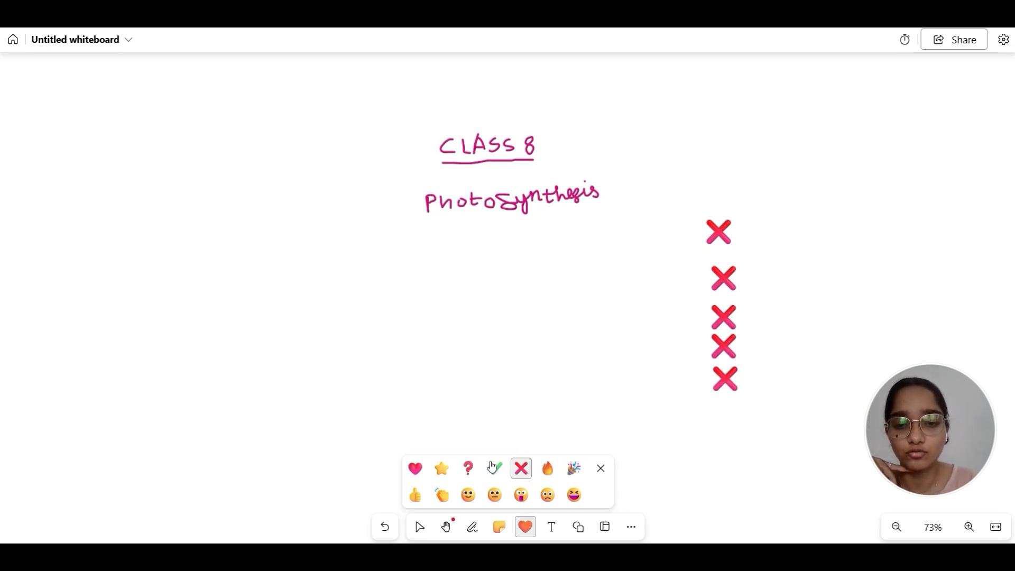
Place two red question mark reactions, one below the other, to the lower left of the handwritten notes.
click(468, 468)
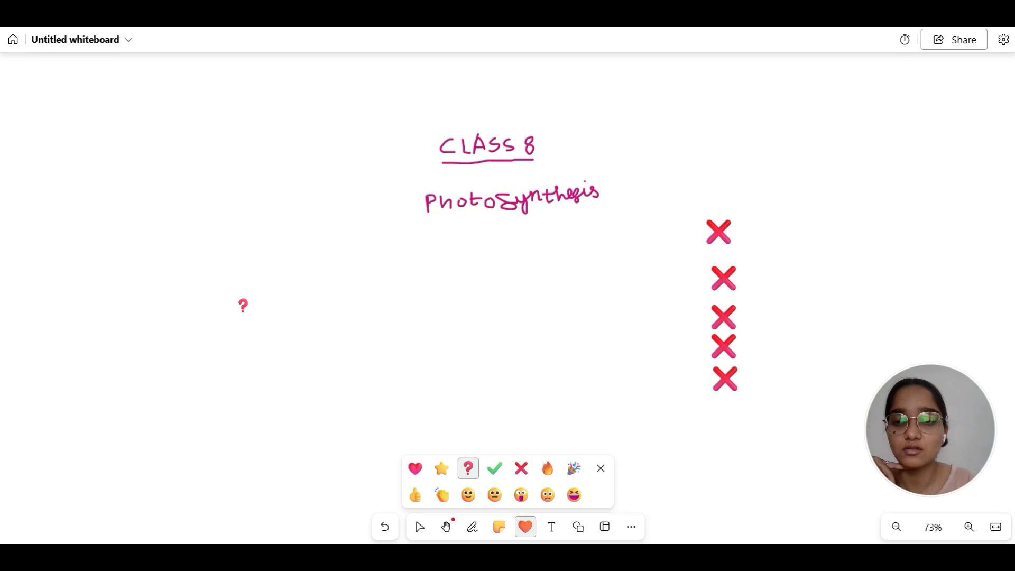
click(242, 306)
click(243, 347)
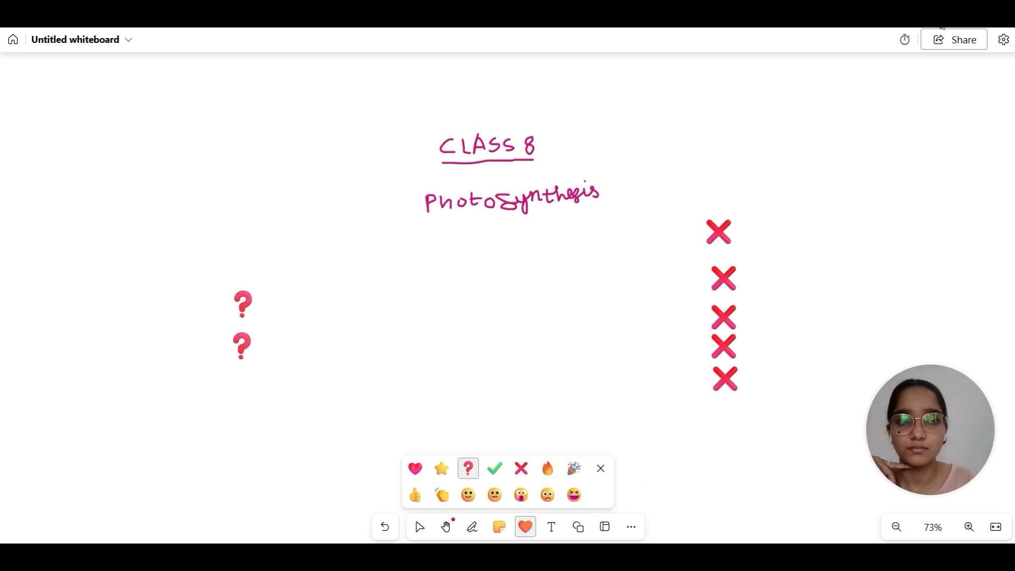
Add a frowning face, a thumbs-up and an applause reaction below the handwritten "Photosynthesis", and finish adding reactions.
click(549, 495)
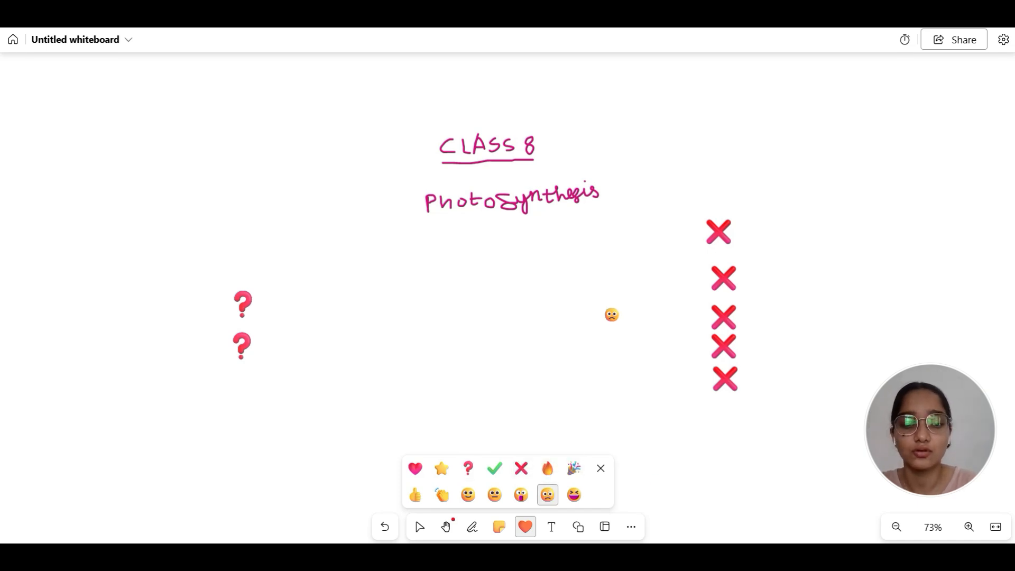
click(613, 314)
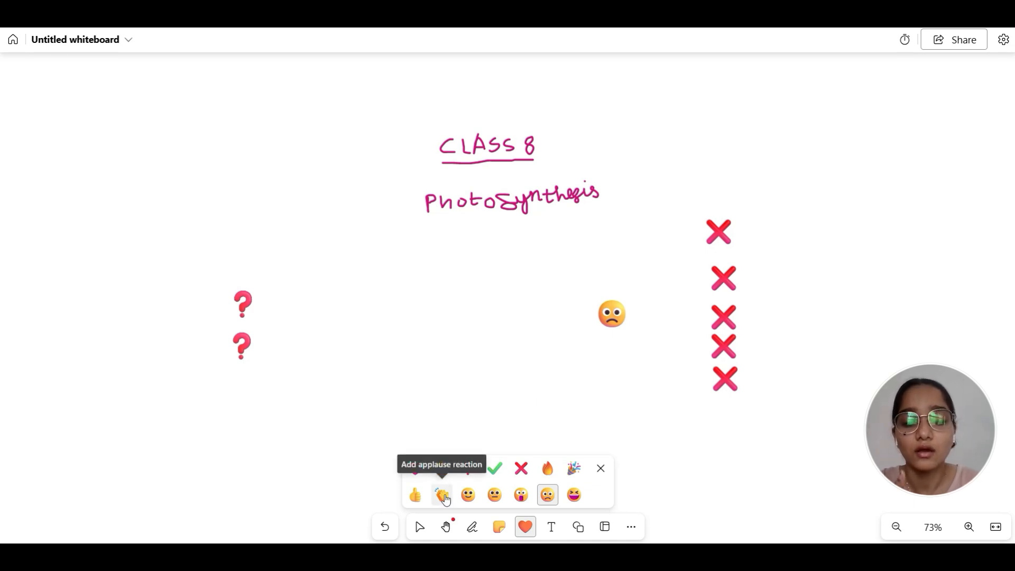
click(415, 495)
click(478, 322)
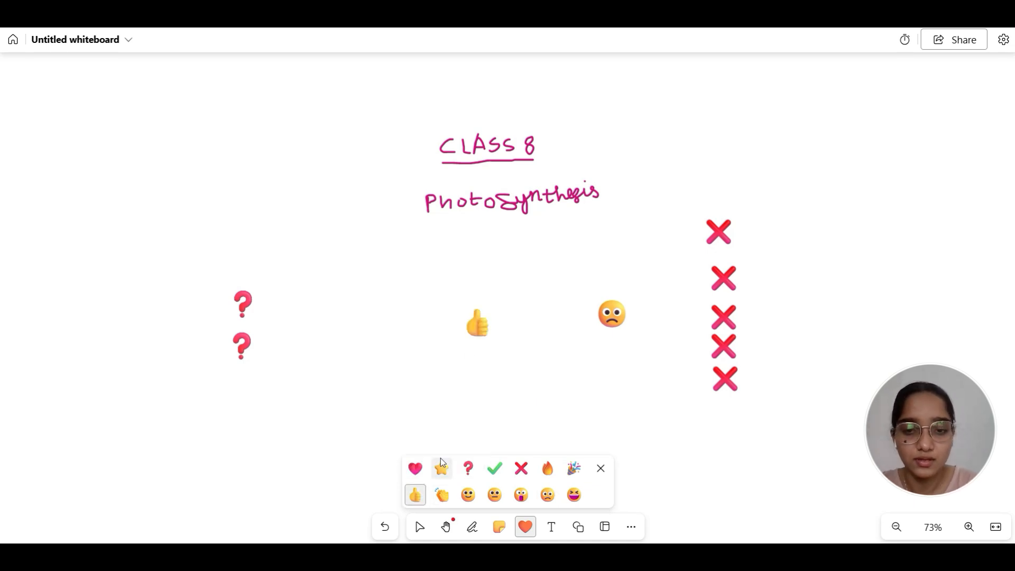
click(441, 494)
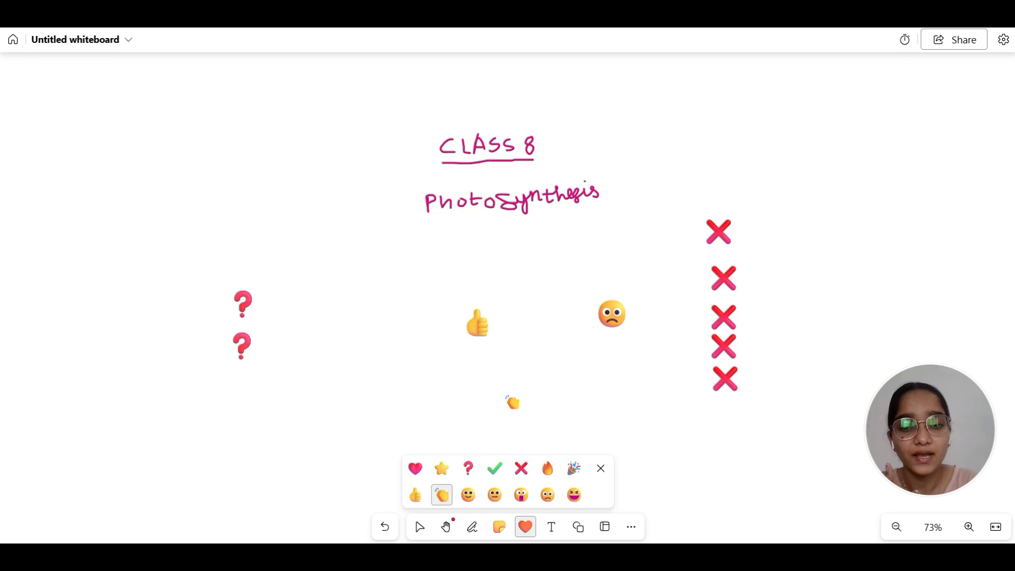
click(513, 402)
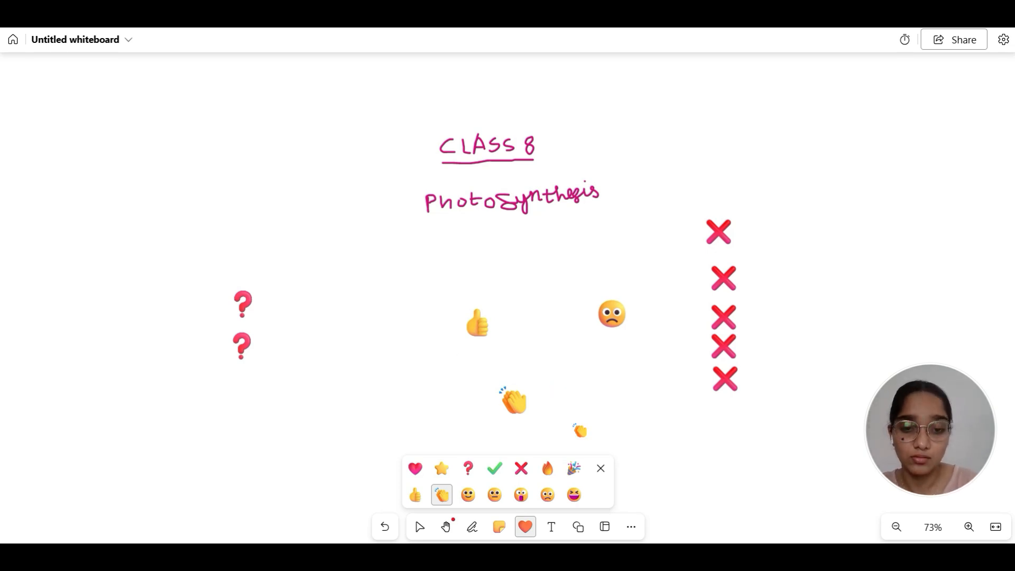
click(600, 469)
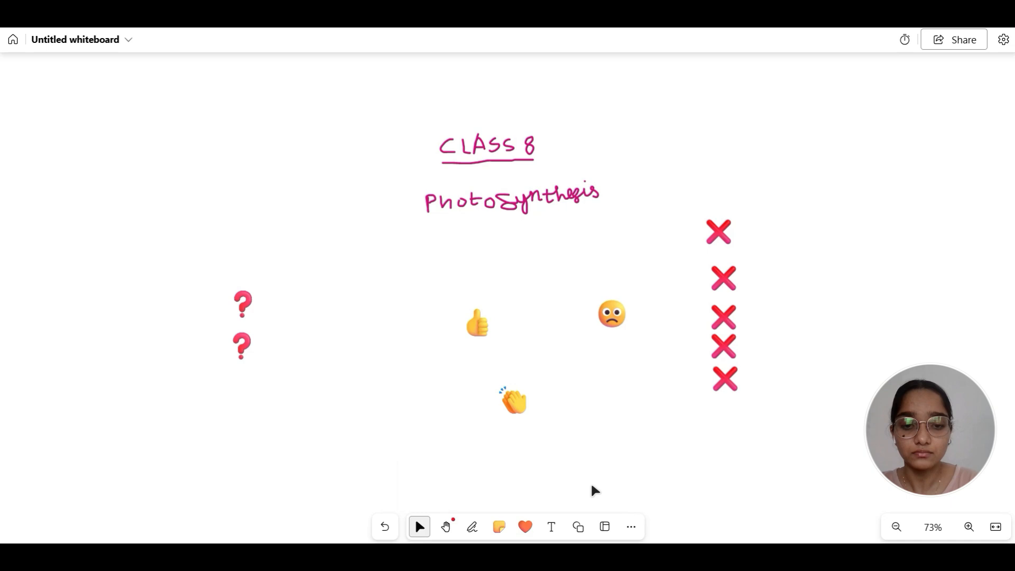
Add a text box reading "photosynthesis" to the left of the handwritten "CLASS 8" heading.
click(552, 527)
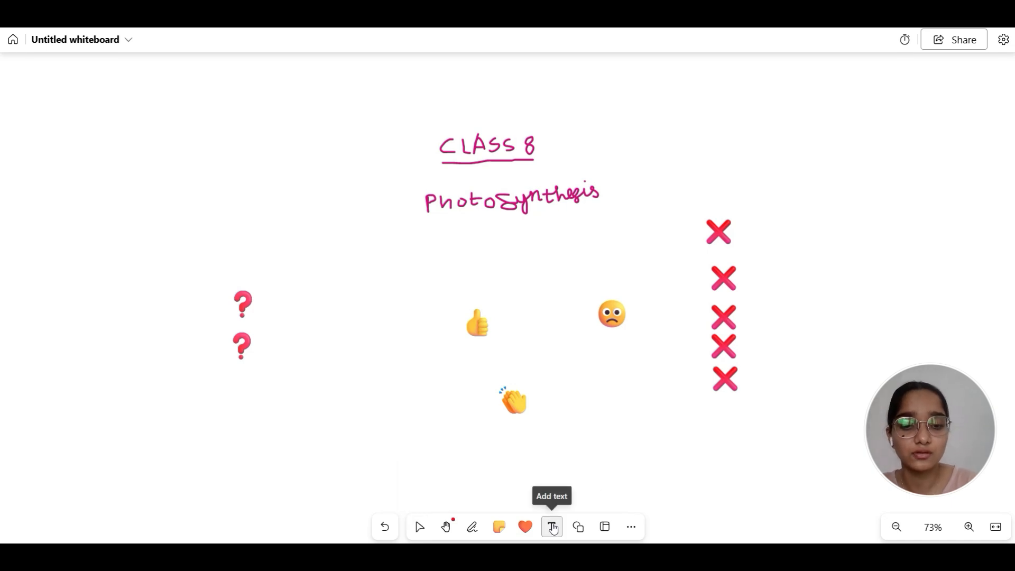
click(143, 152)
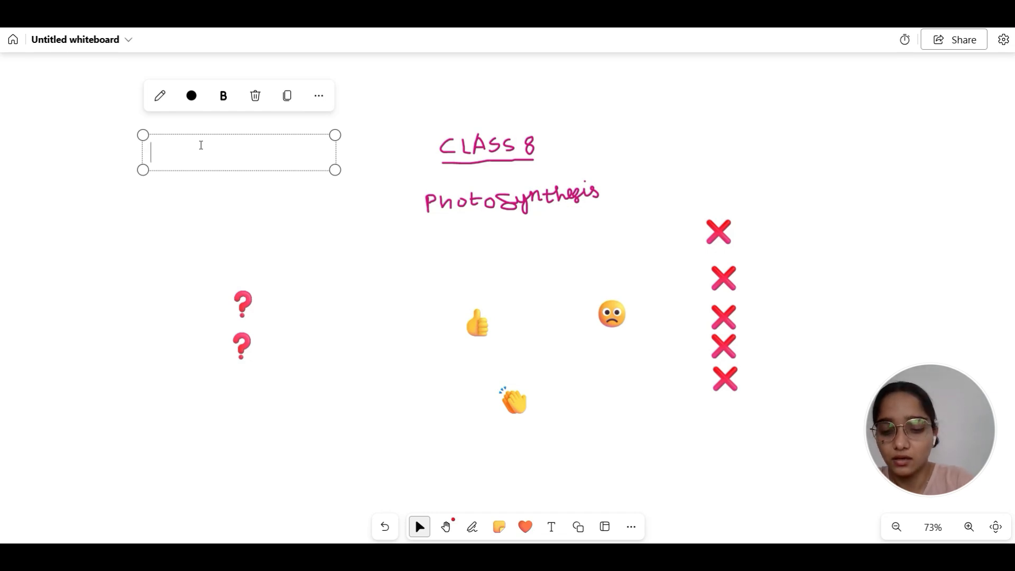
text(phoy)
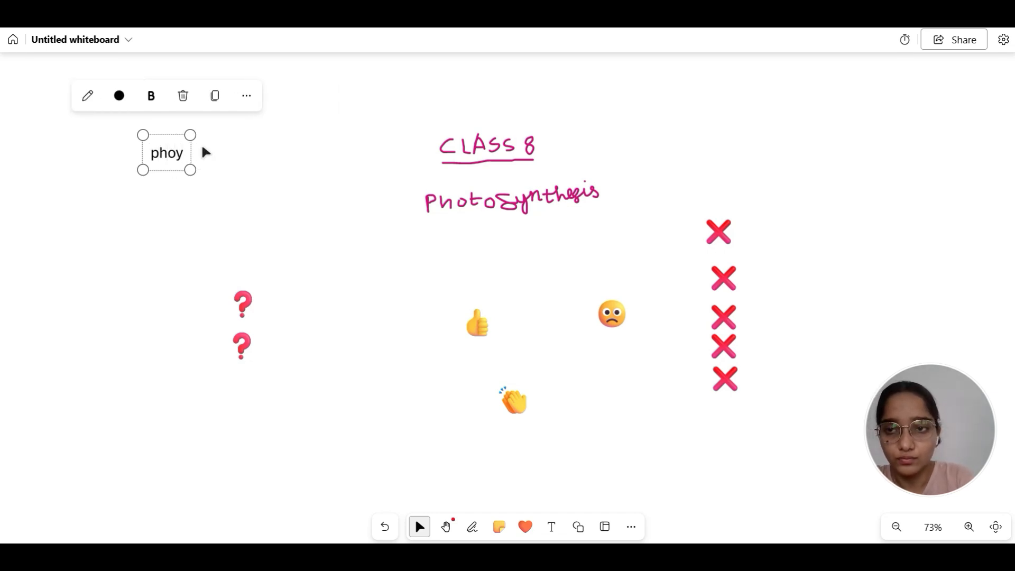
key(BackSpace)
text(to)
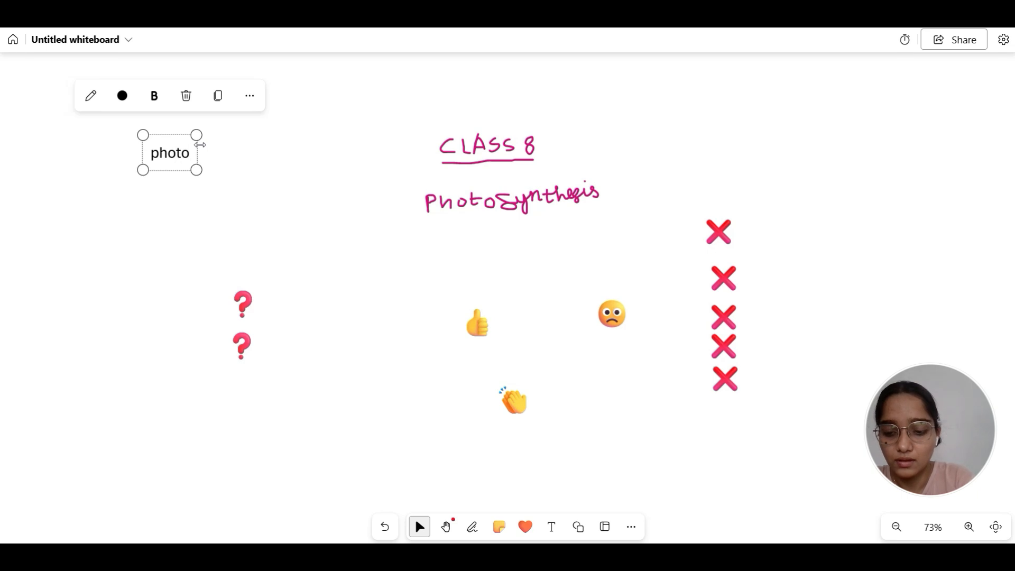
text(synthes)
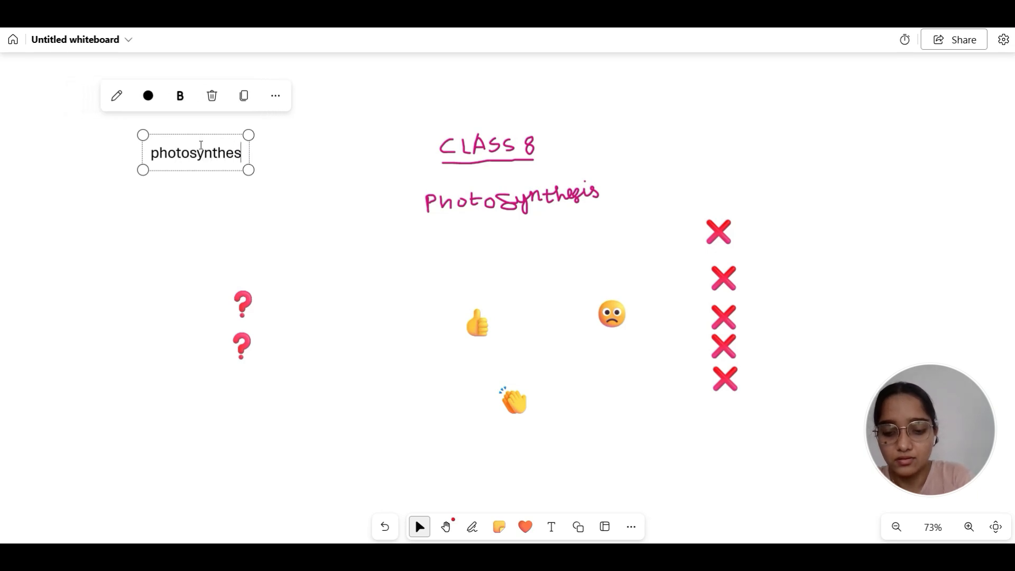
text(is)
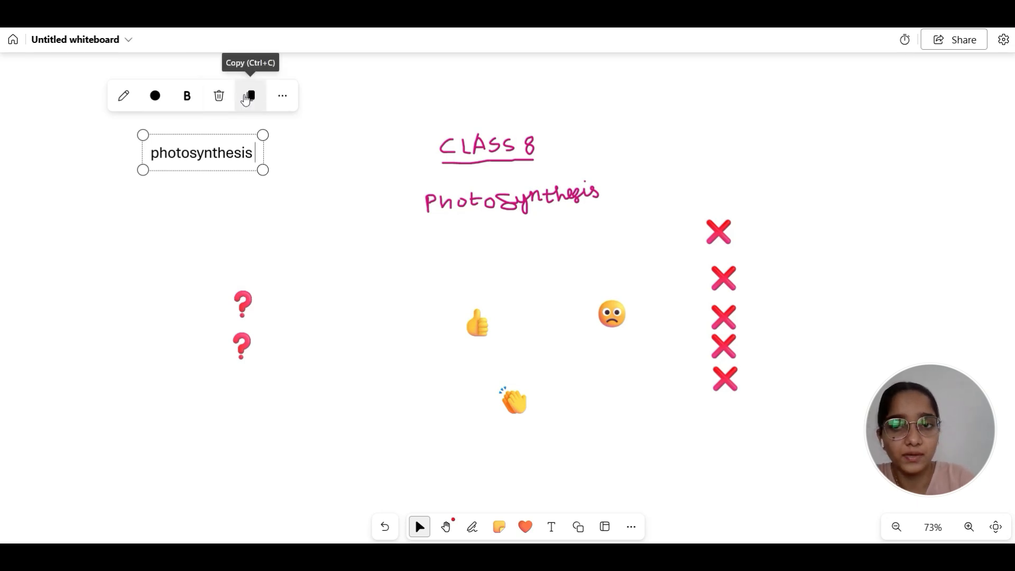
click(348, 189)
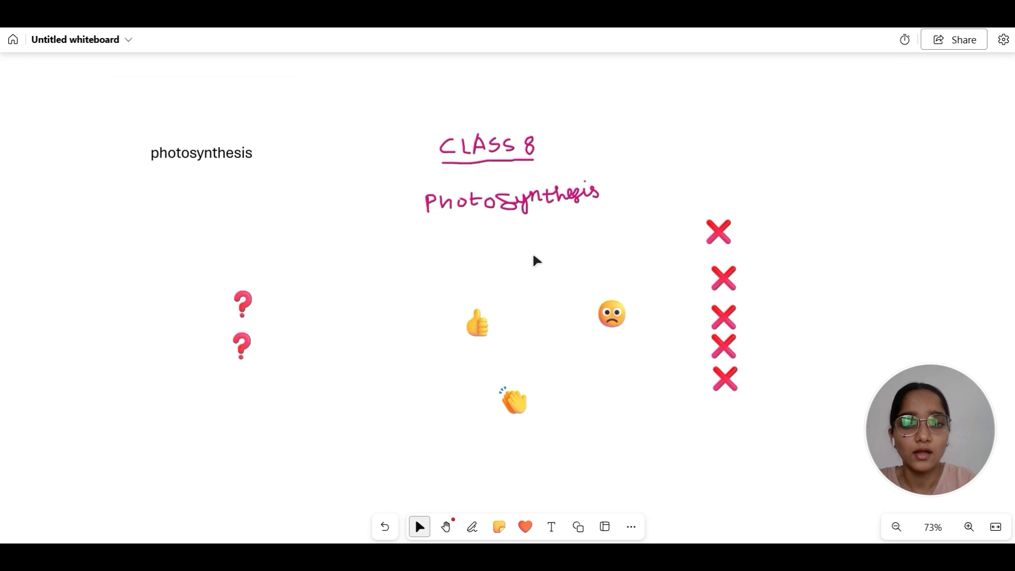
Insert a square, a circle and a triangle in a row below the question marks and the thumbs-up reaction.
click(580, 526)
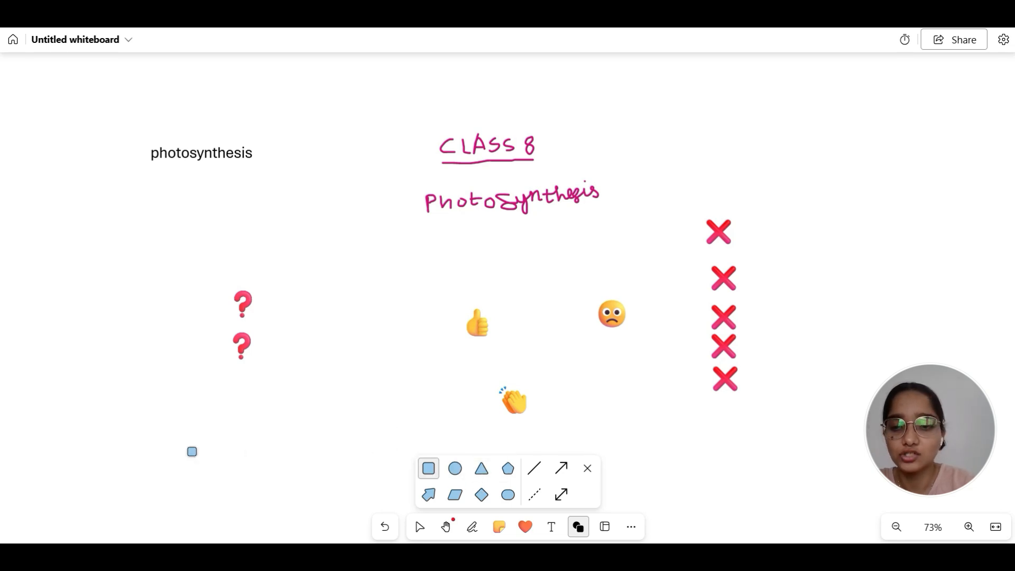
click(188, 447)
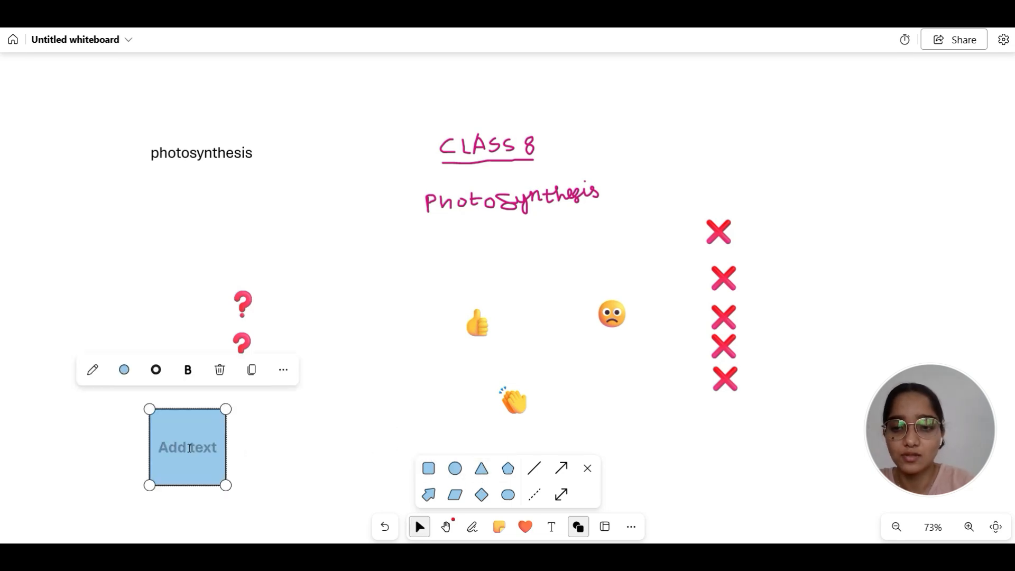
click(455, 468)
click(304, 426)
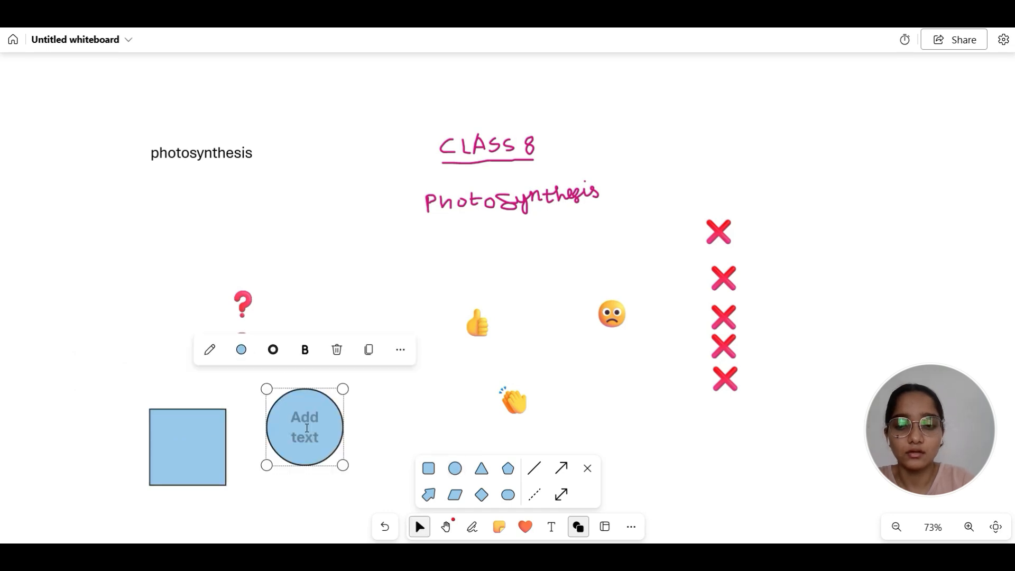
click(482, 468)
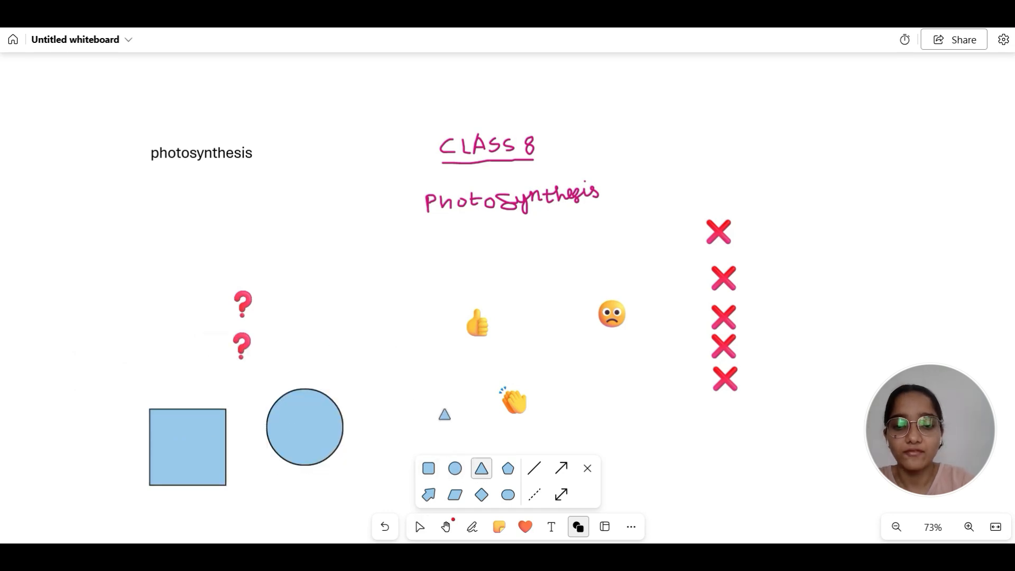
click(441, 411)
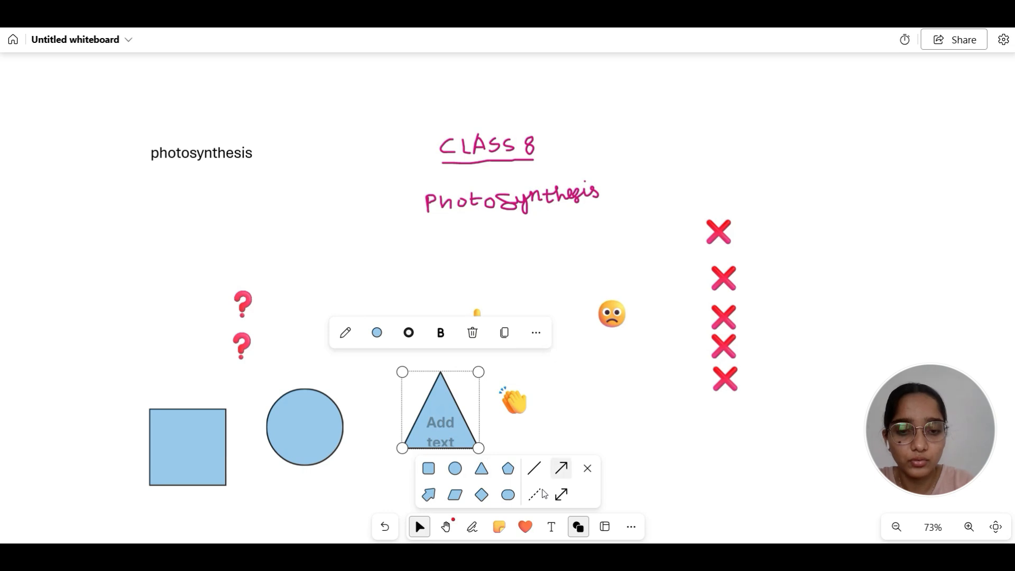
Dismiss the Pan tool tip and insert the recommended "Cause and effect diagram" template onto the whiteboard.
click(448, 523)
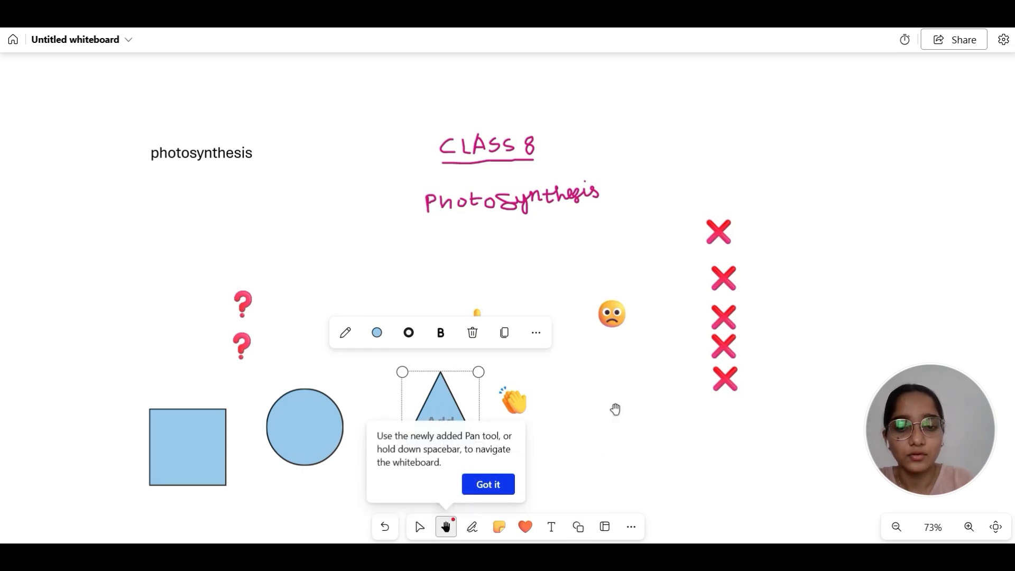
click(499, 486)
scroll(550, 507, down, 3)
click(605, 529)
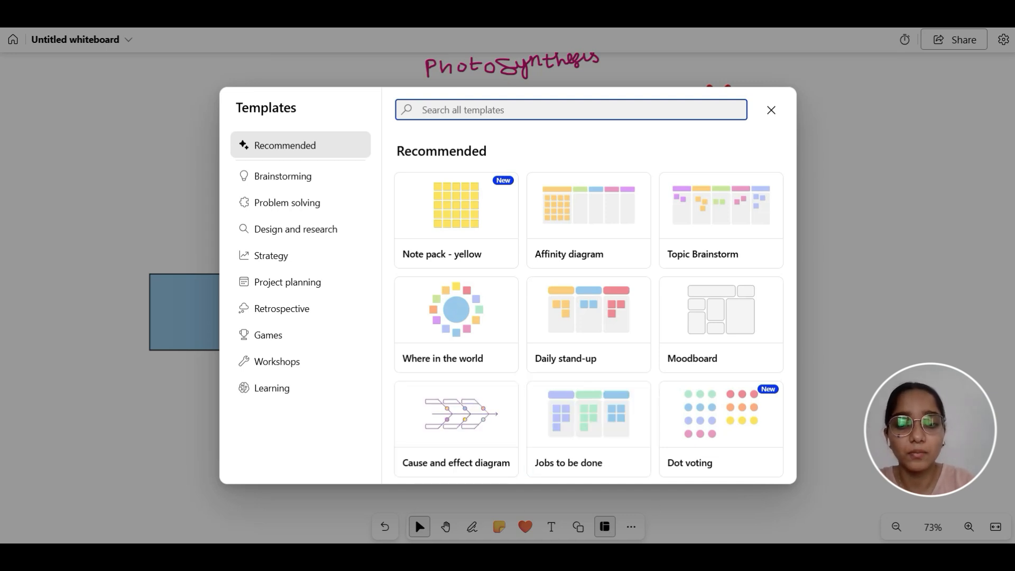
mouse_move(492, 449)
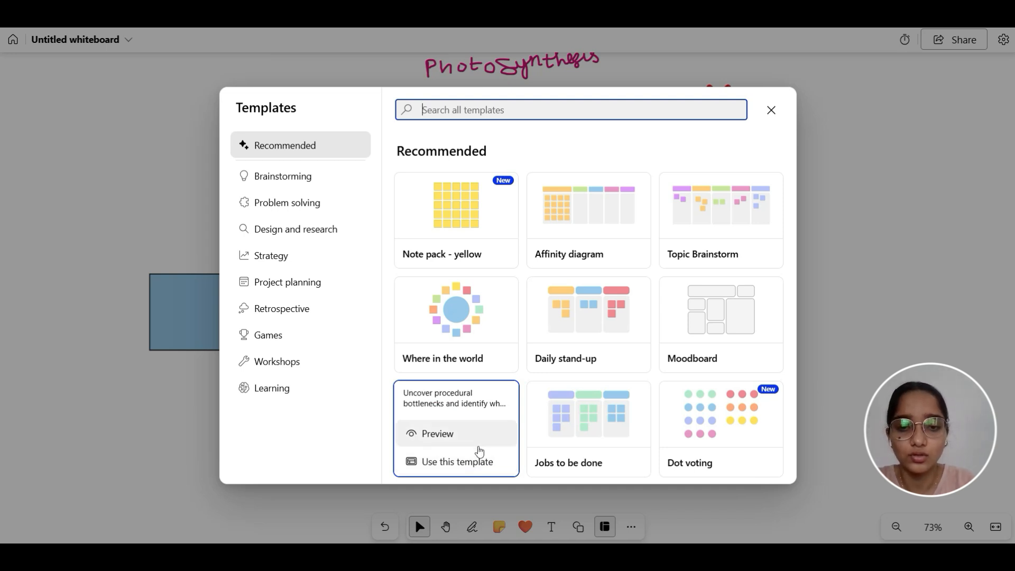
click(478, 445)
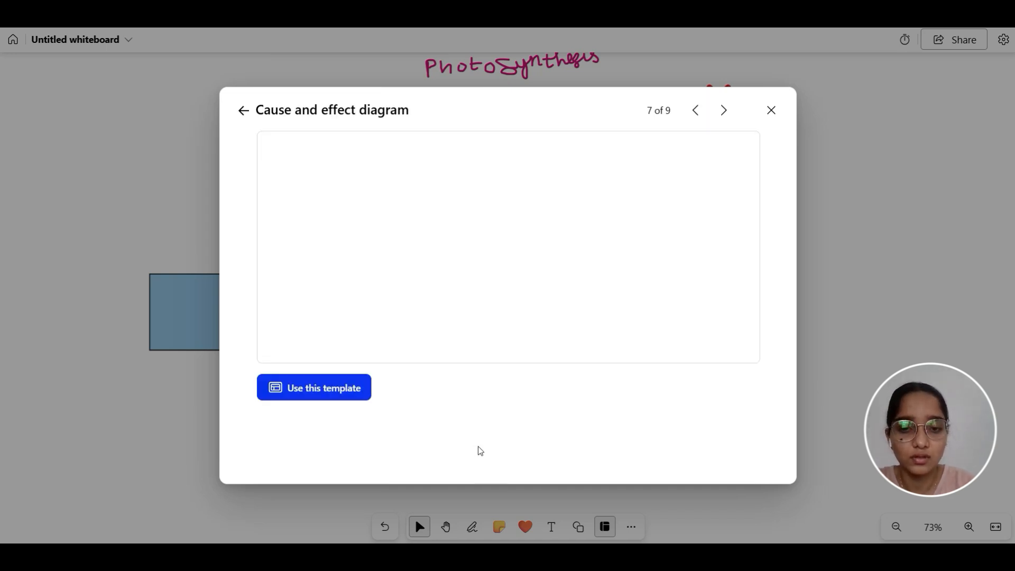
click(314, 385)
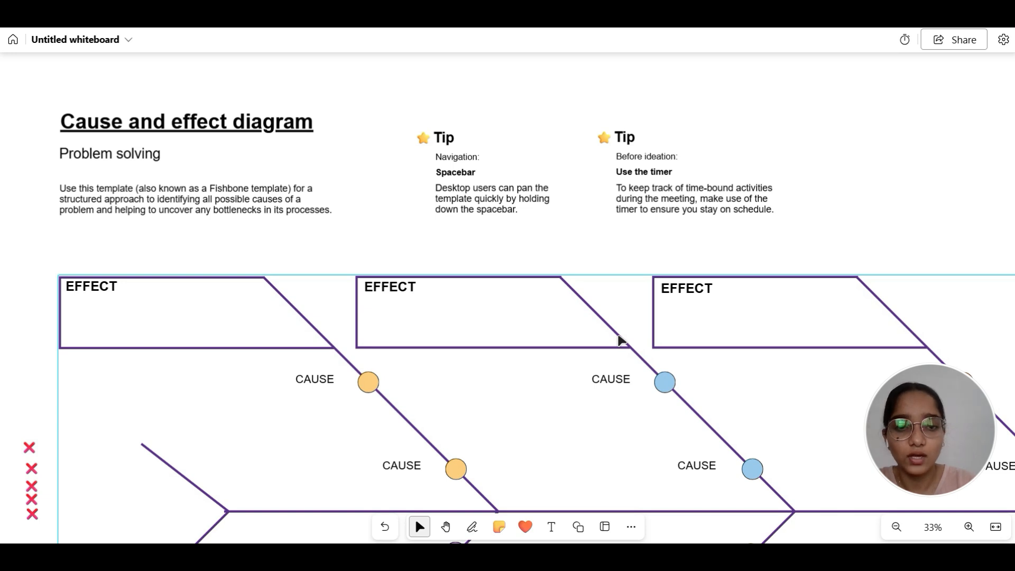
Examine the inserted cause and effect diagram's branches and its placement beside the photosynthesis notes.
scroll(622, 341, down, 2)
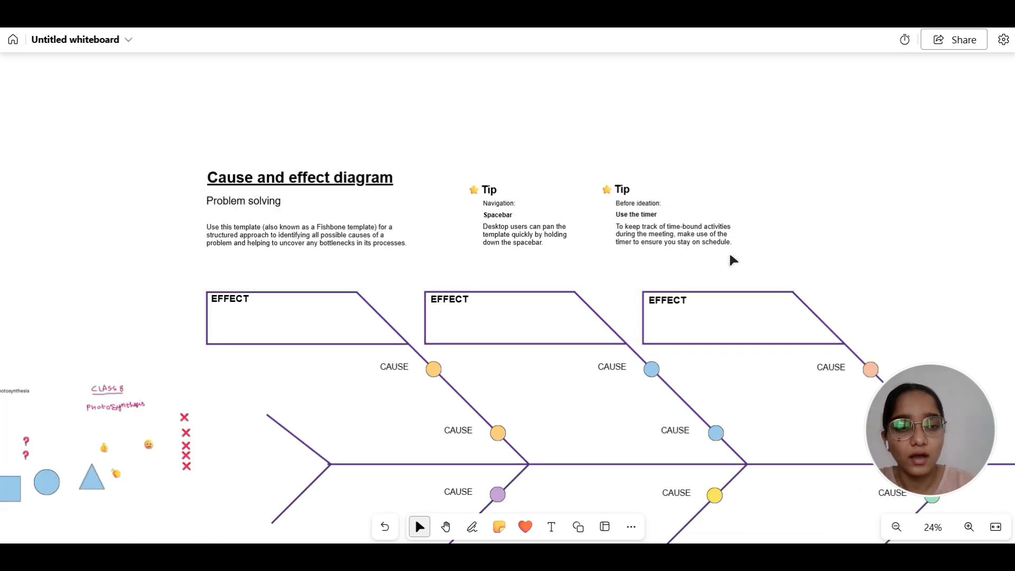
scroll(731, 258, down, 2)
scroll(732, 258, down, 4)
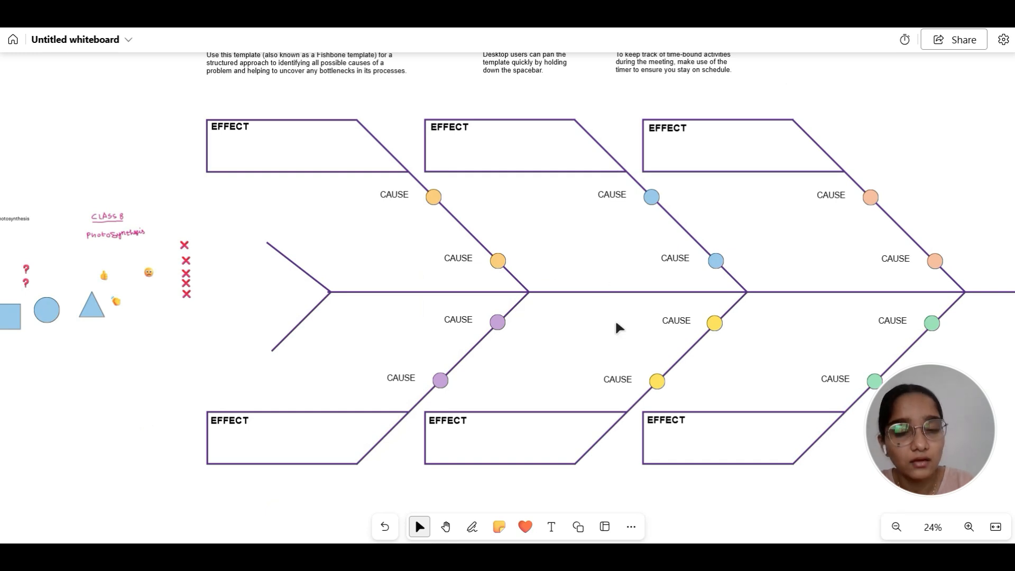
click(326, 137)
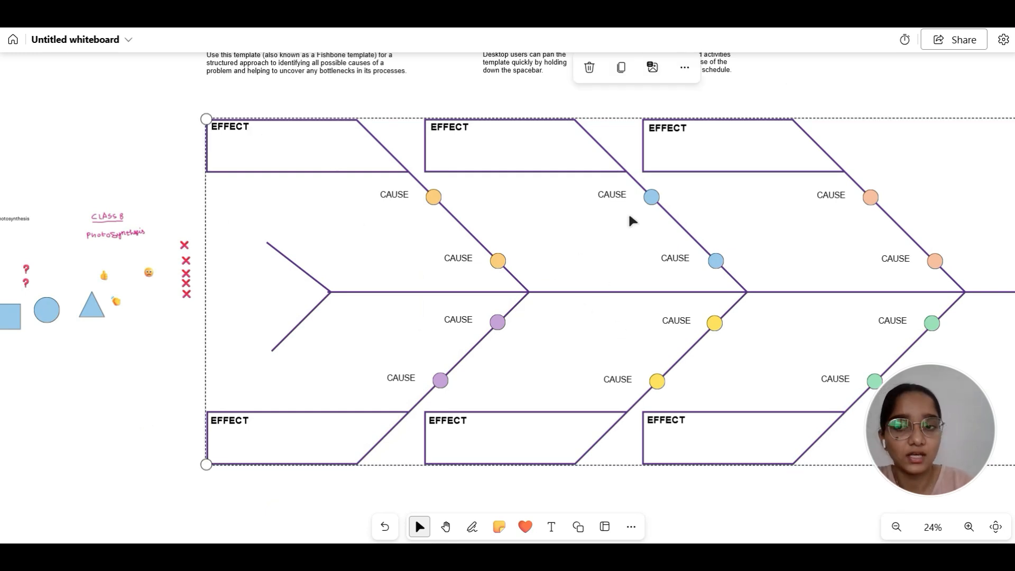
scroll(629, 217, left, 3)
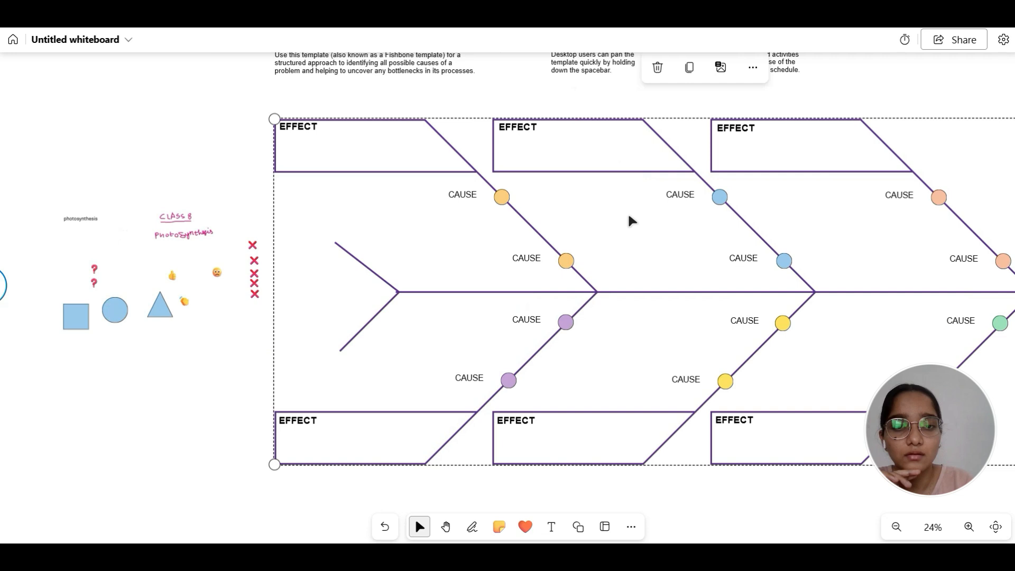
scroll(629, 217, left, 1)
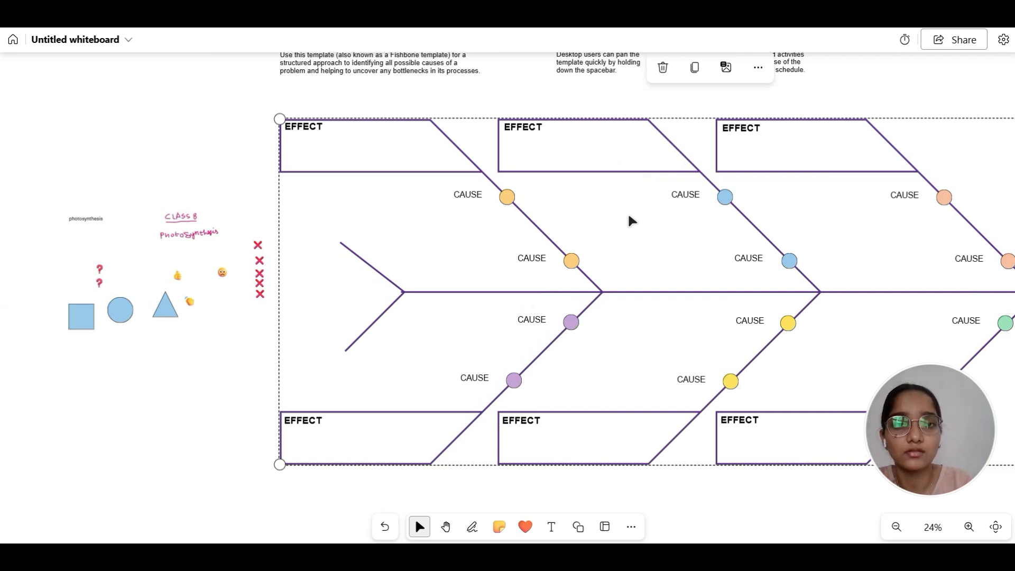
Preview the "Topic Brainstorm" template and close the template gallery without inserting it.
click(604, 526)
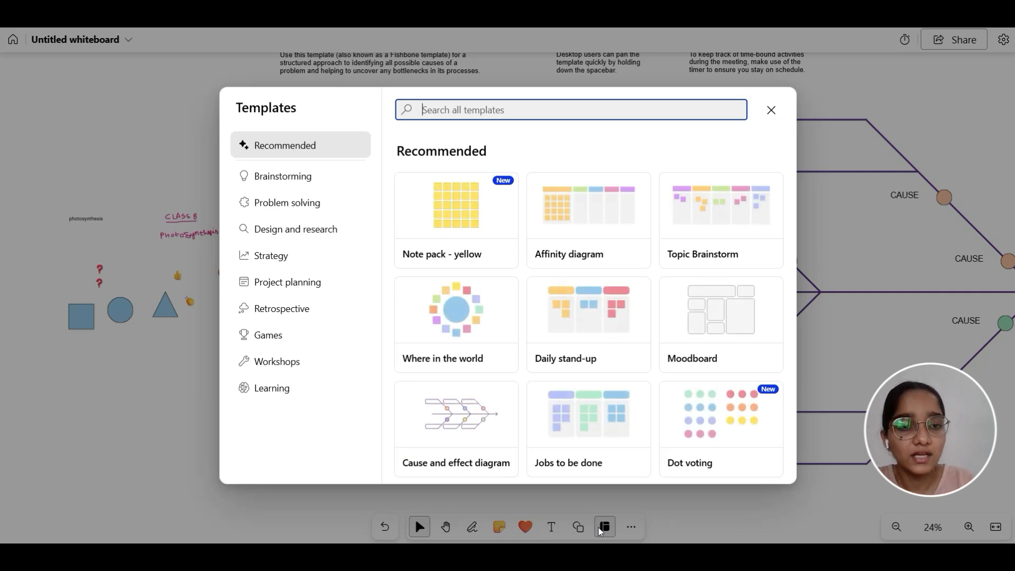
mouse_move(664, 442)
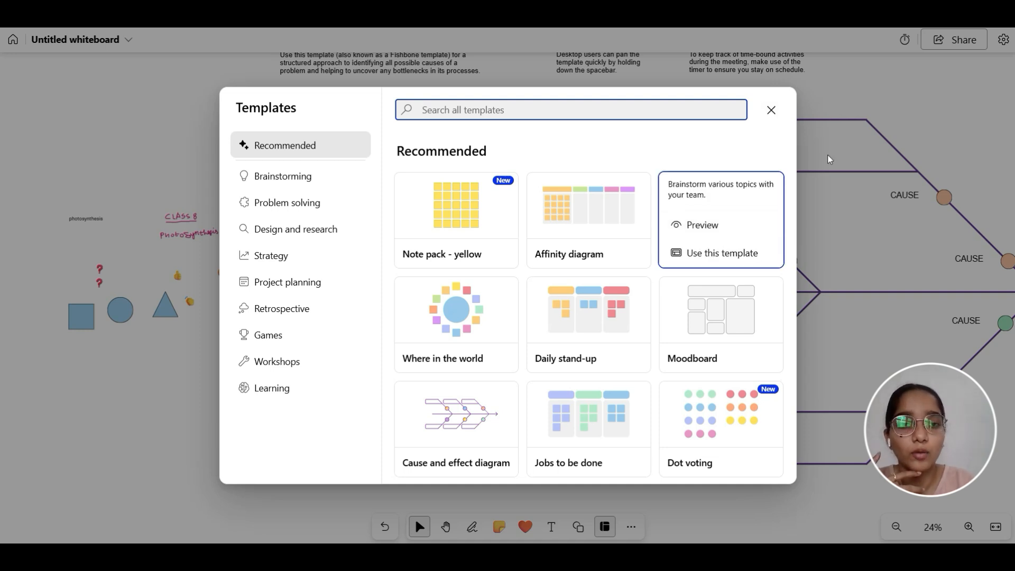
click(738, 229)
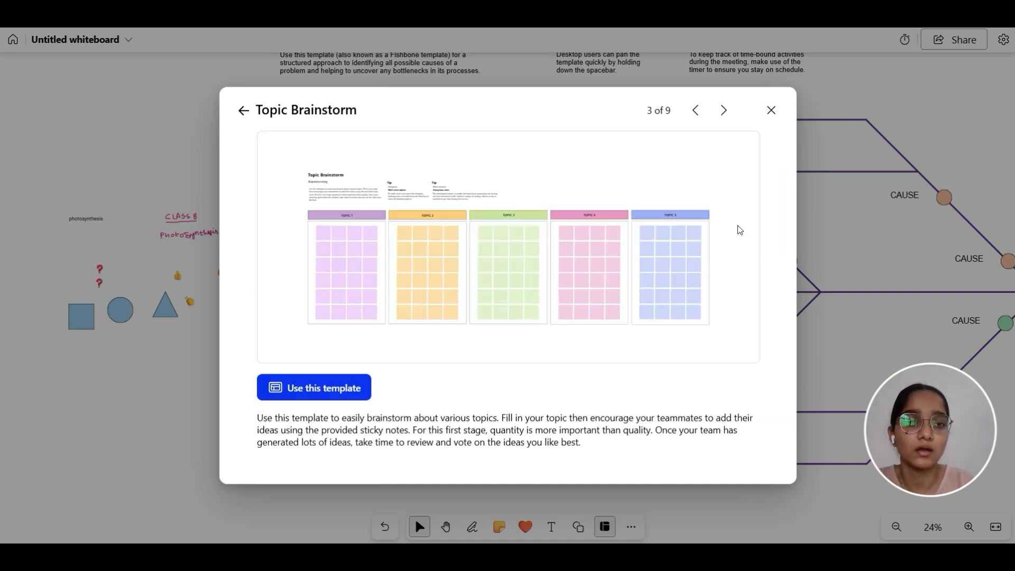
click(771, 111)
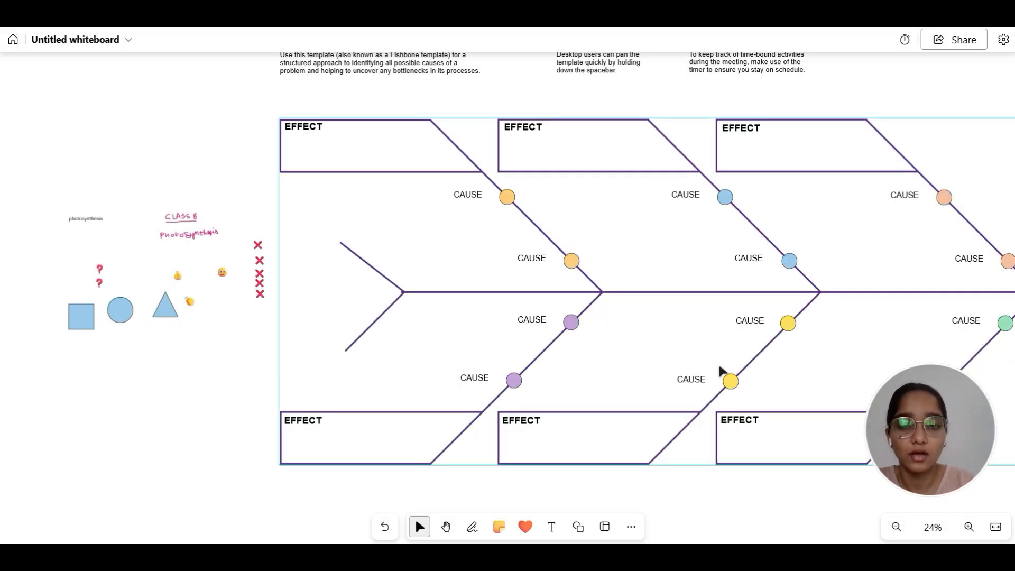
On an empty area of the canvas, open the file picker for adding an image and close it without choosing a file.
scroll(643, 337, left, 5)
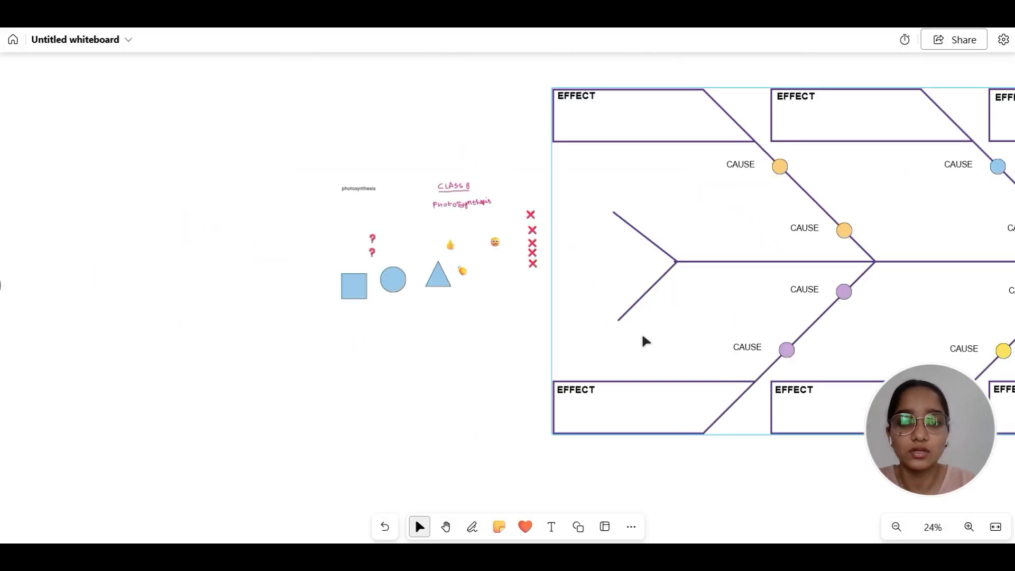
scroll(643, 337, left, 10)
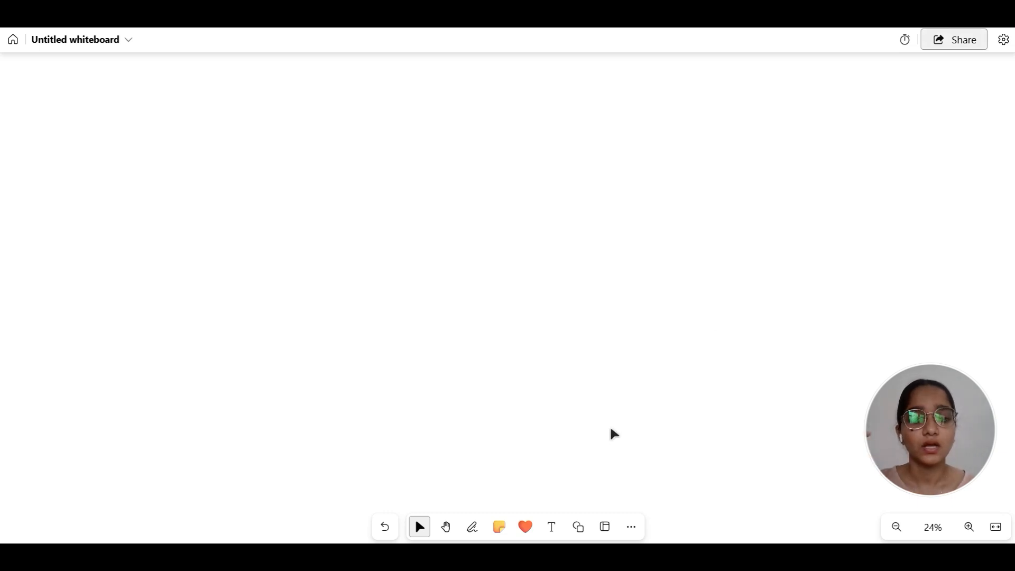
click(631, 529)
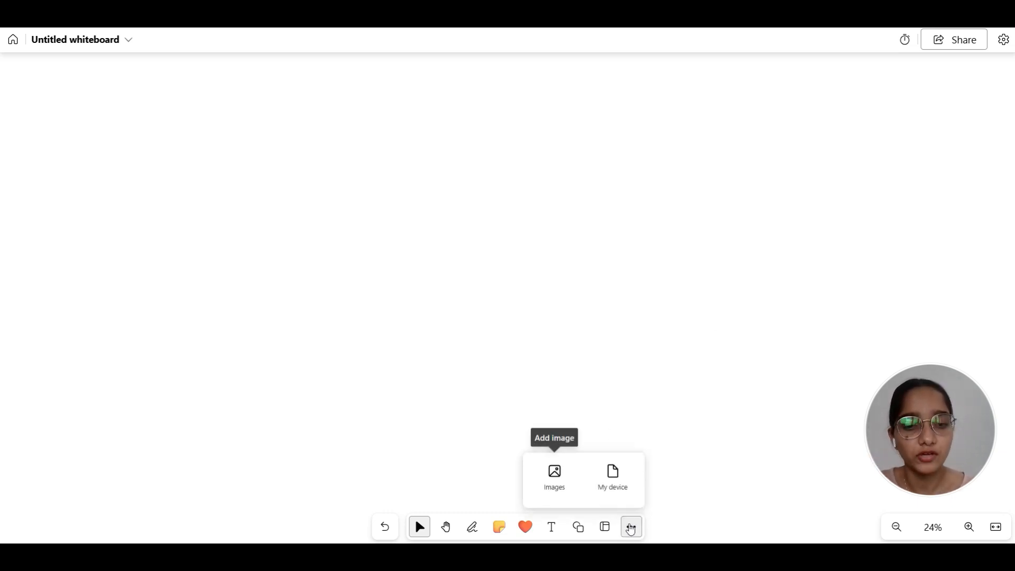
click(553, 477)
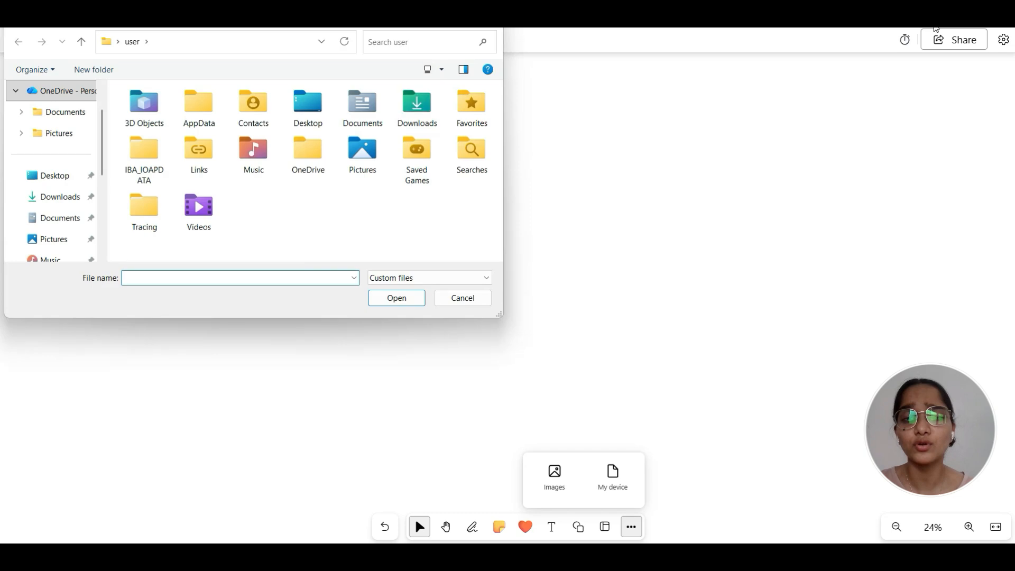
key(Escape)
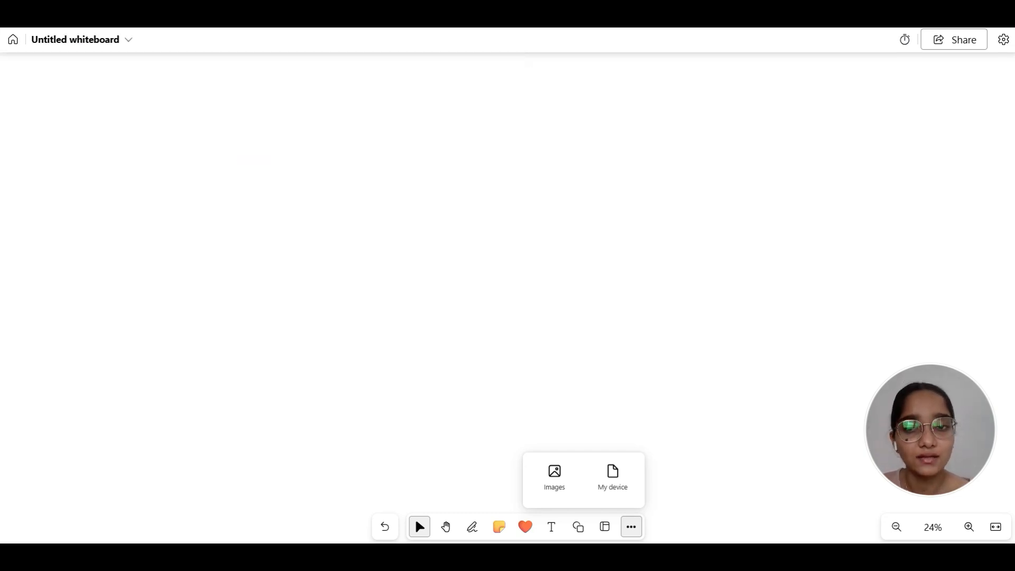